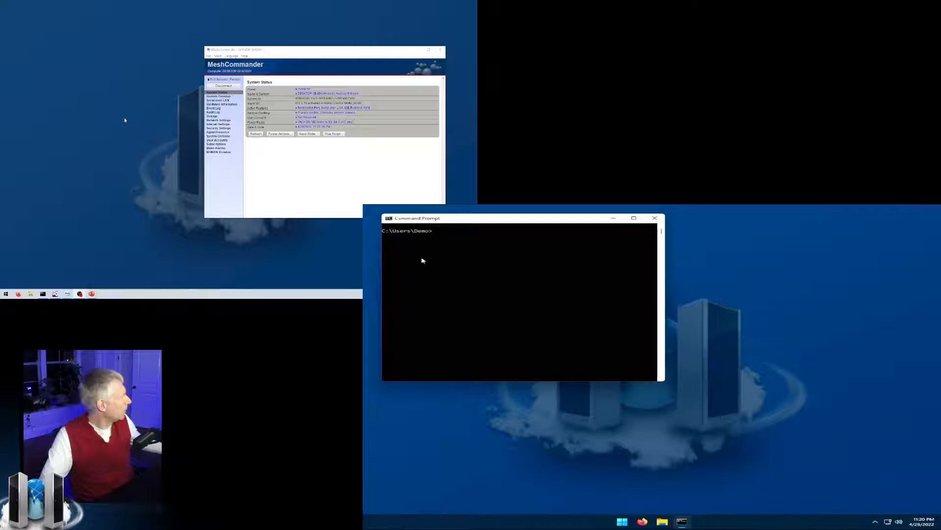
drag(517, 222, 524, 241)
drag(266, 52, 238, 38)
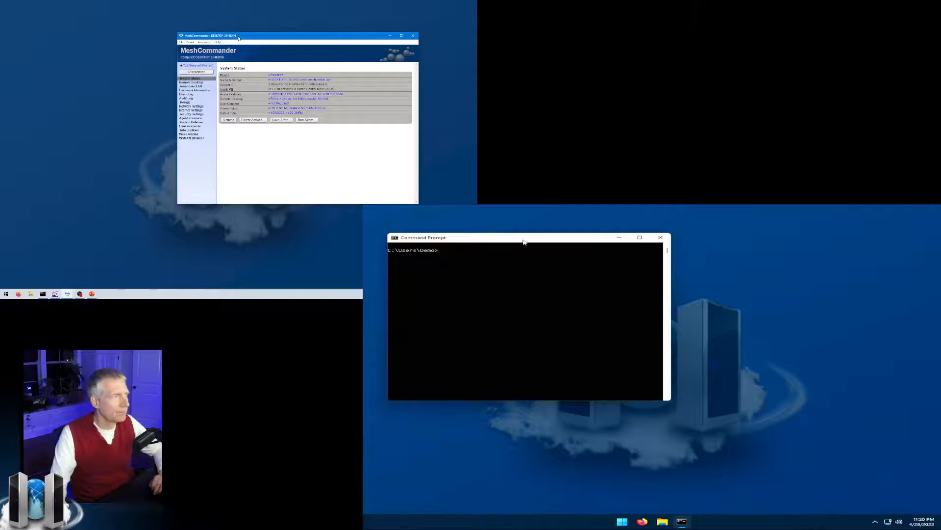
drag(238, 38, 232, 37)
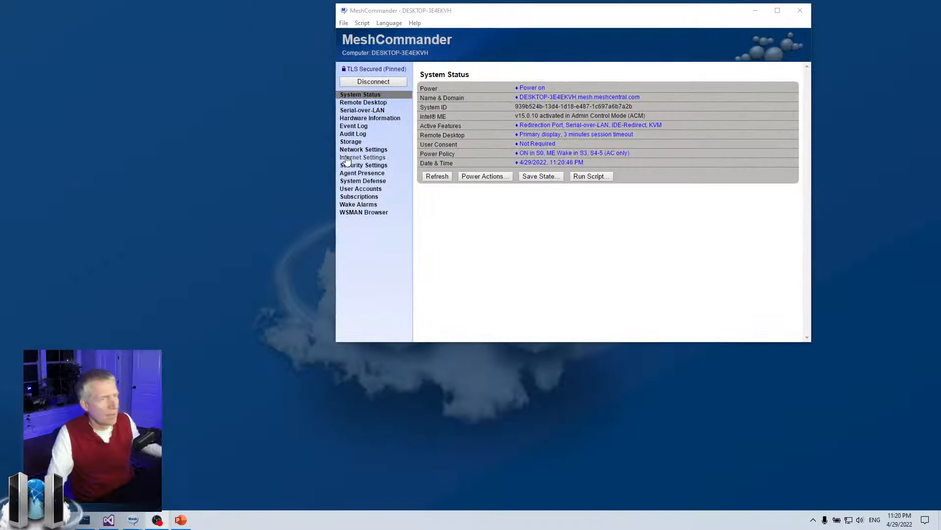
drag(455, 15, 387, 73)
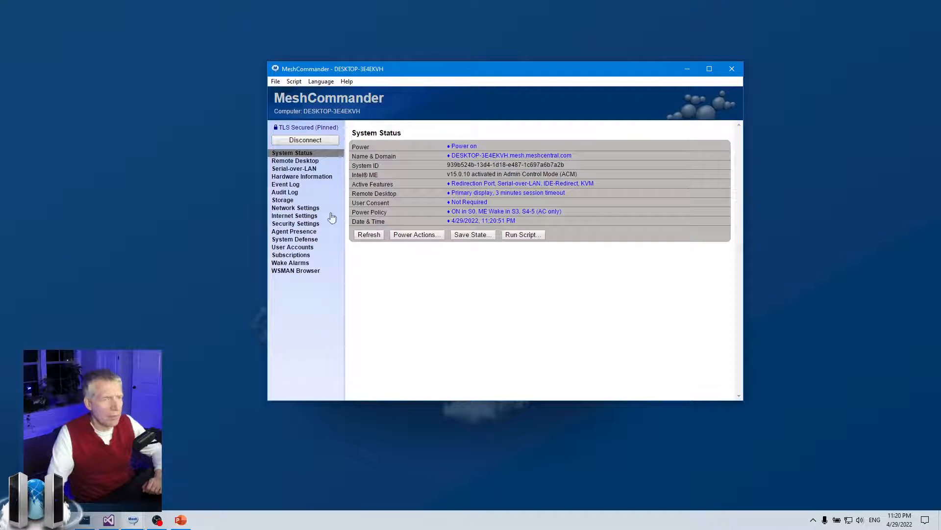
- Start a new policy in System Defense and name it CountDropAll
click(302, 240)
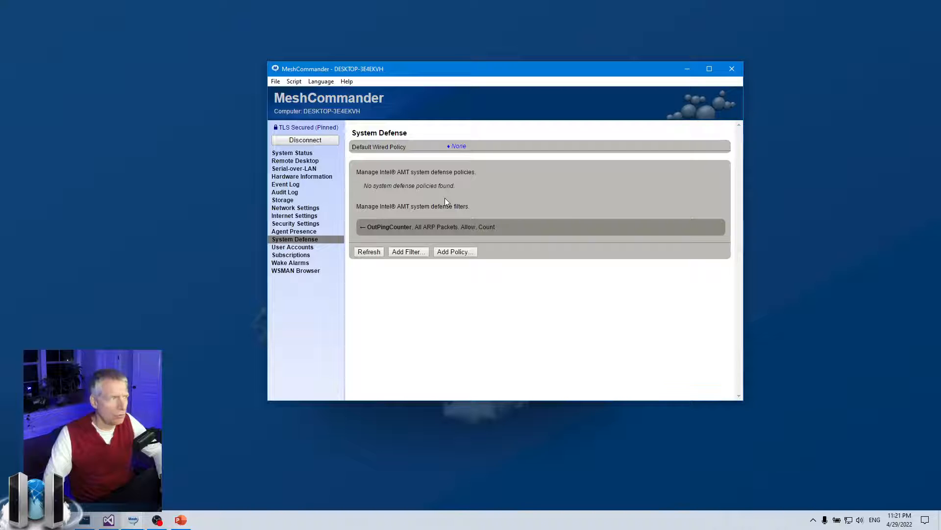
click(450, 252)
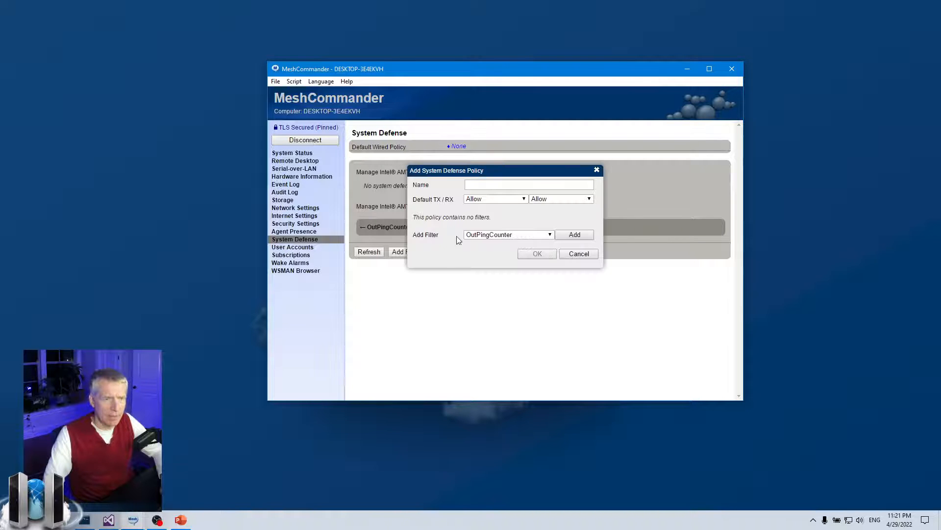
click(480, 186)
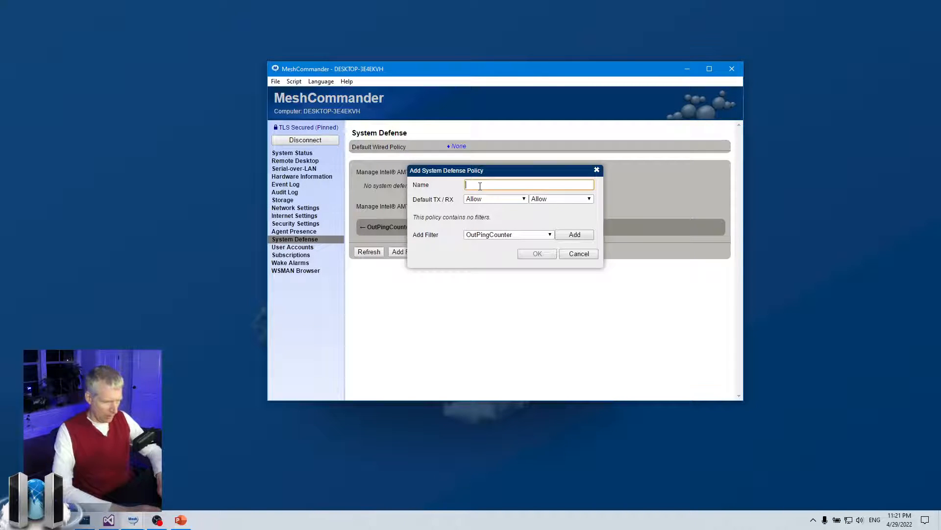
text(CountDr)
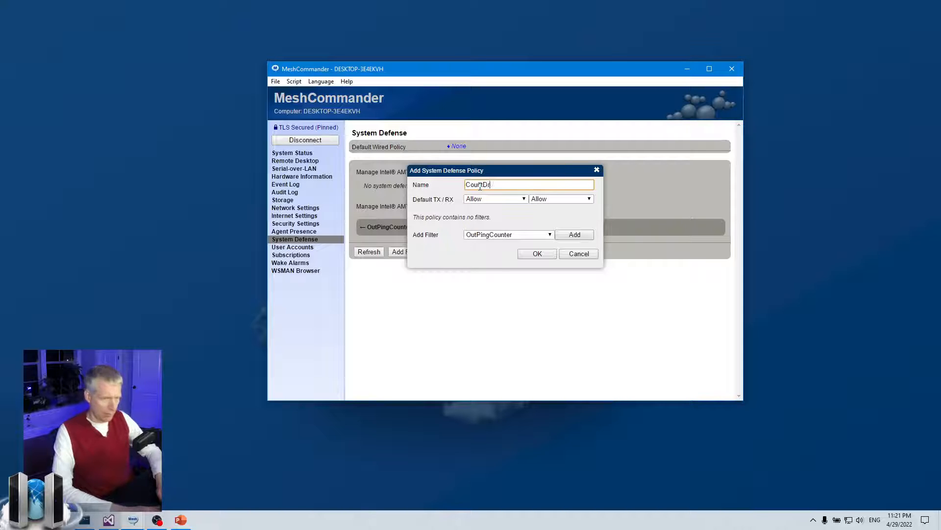
text(opAll)
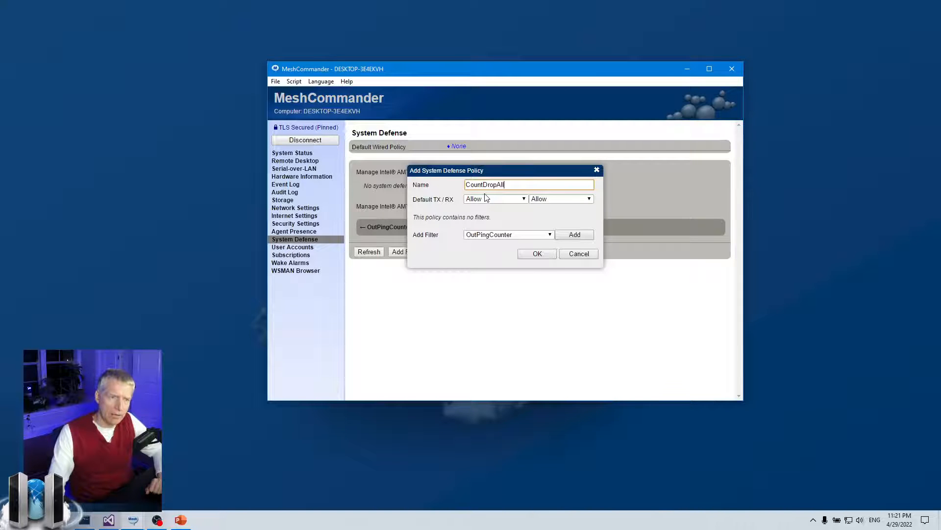
- Set the CountDropAll policy's default TX and RX actions to Drop,Count and save the policy
click(486, 198)
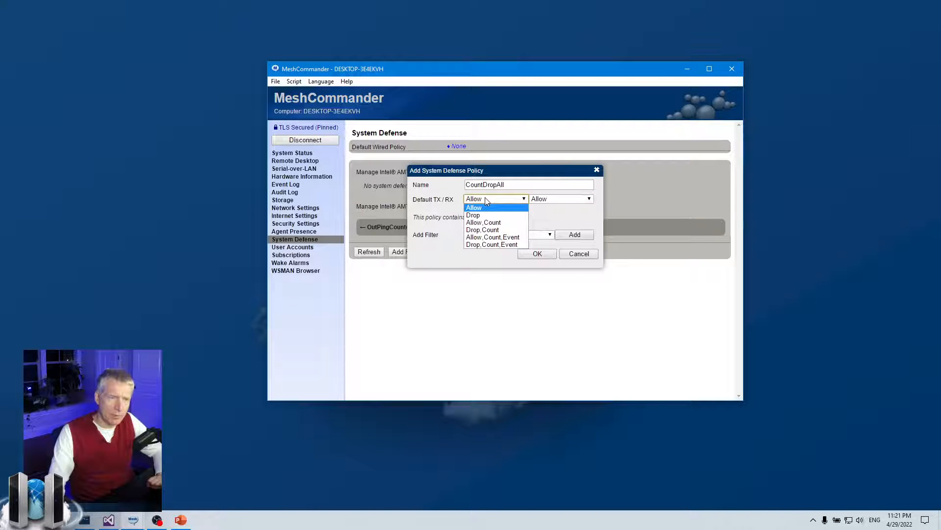
click(485, 231)
click(542, 199)
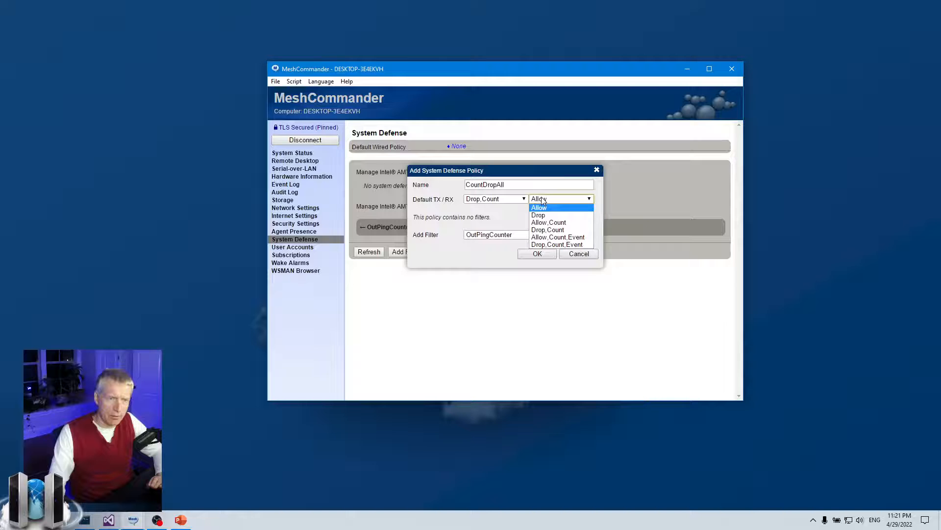
click(532, 231)
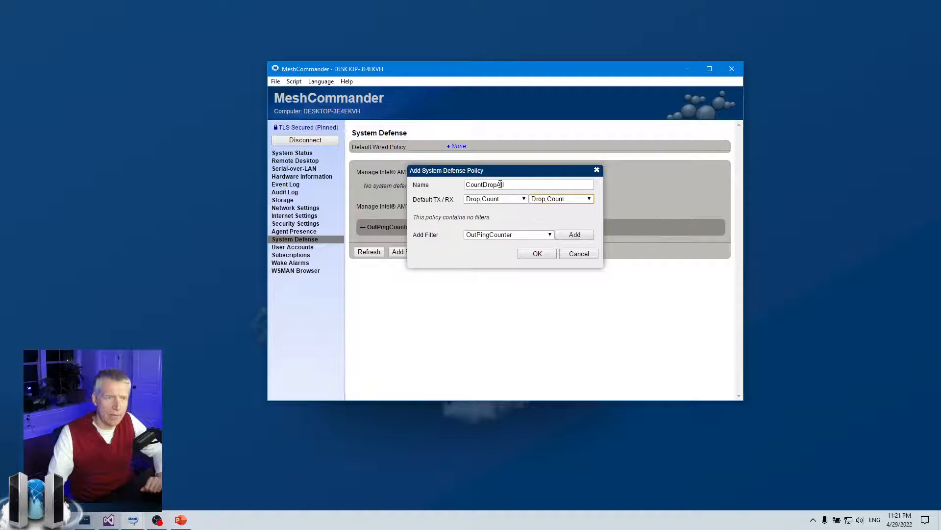
click(508, 185)
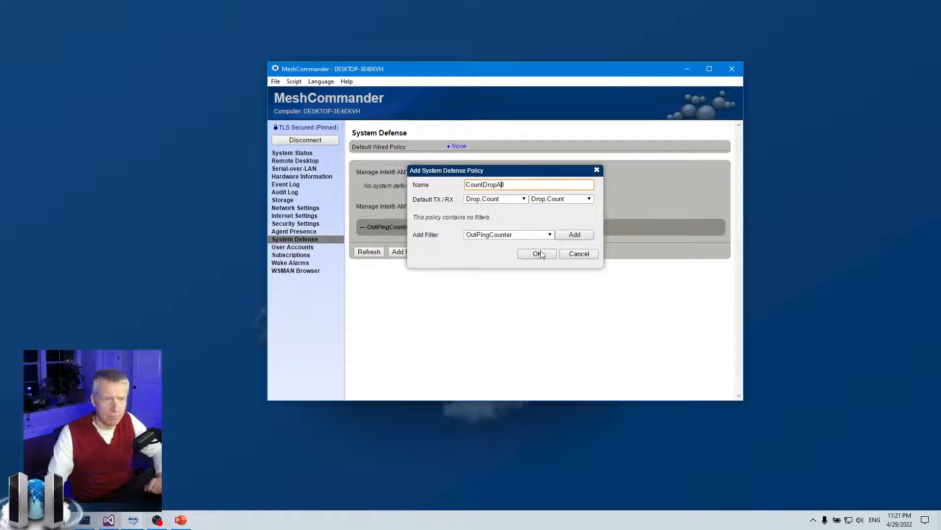
click(537, 254)
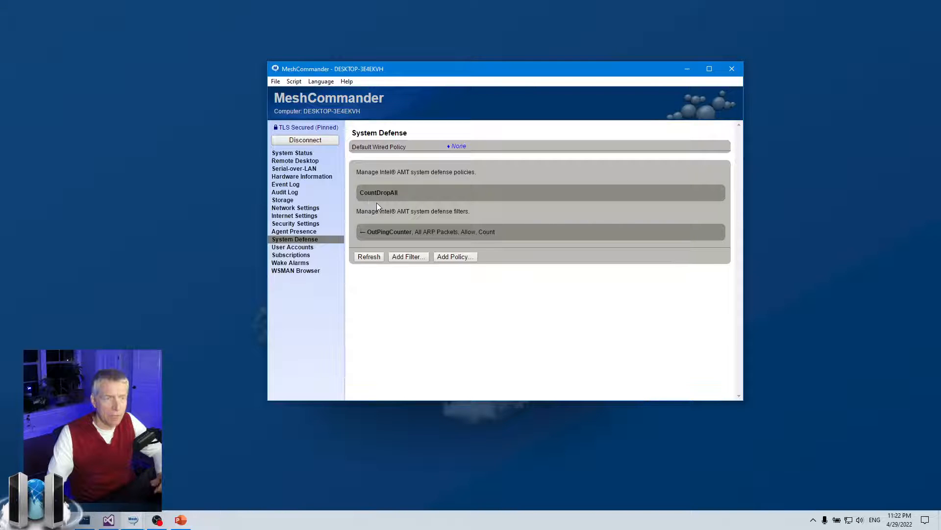
- Review the default TX and RX actions in the CountDropAll policy's details and close them
click(385, 197)
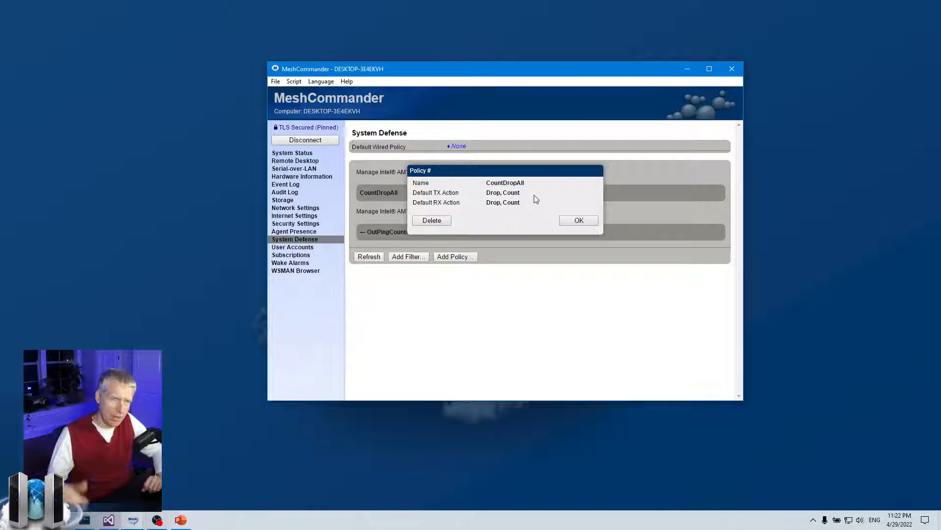
click(563, 220)
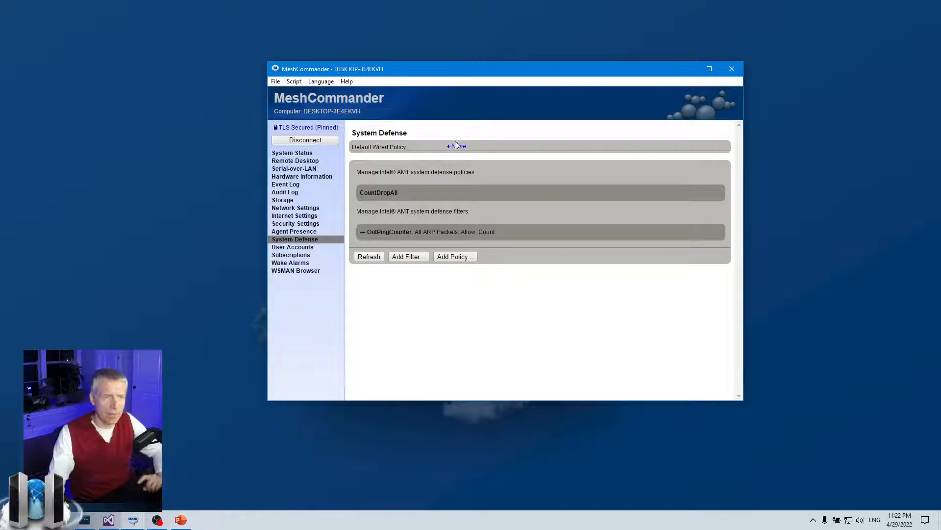
drag(452, 74, 589, 144)
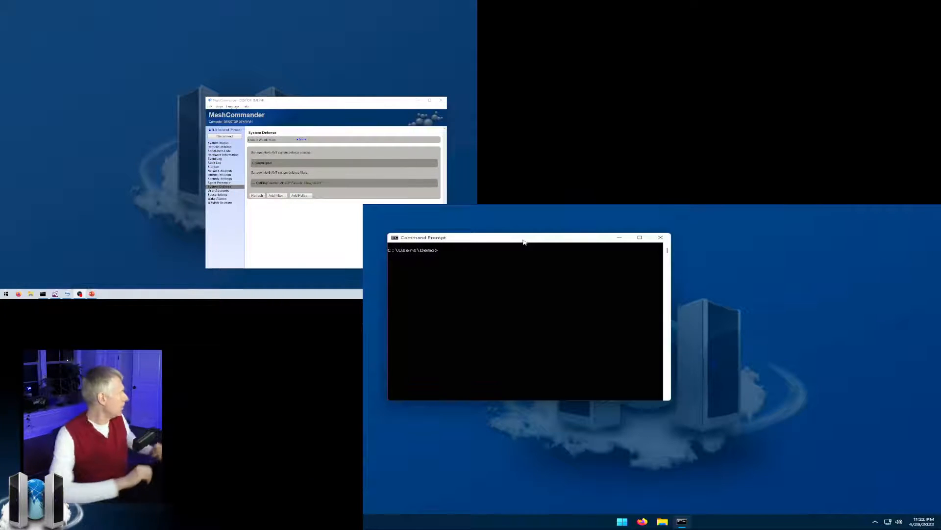
- Clear the remote computer's Command Prompt and start a continuous ping with "ping 192.168.2.1 -t"
text(cls)
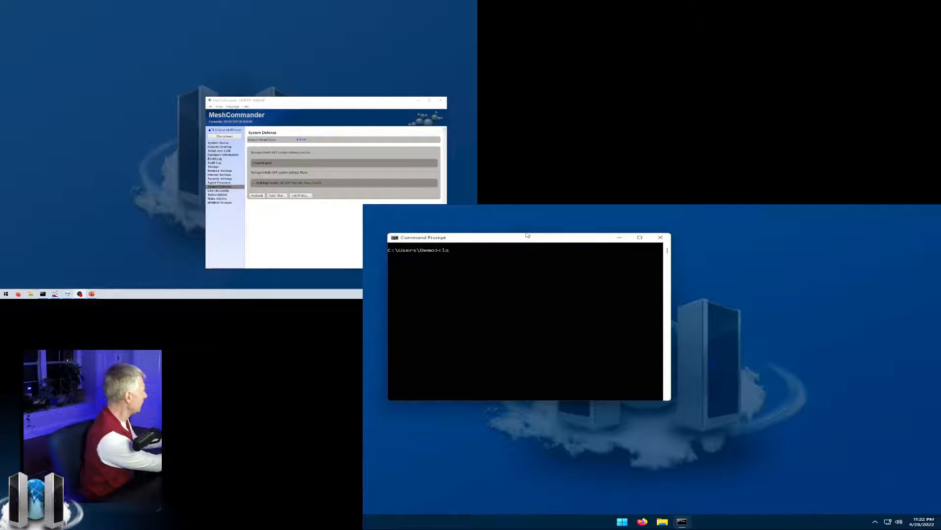
key(Up)
key(Return)
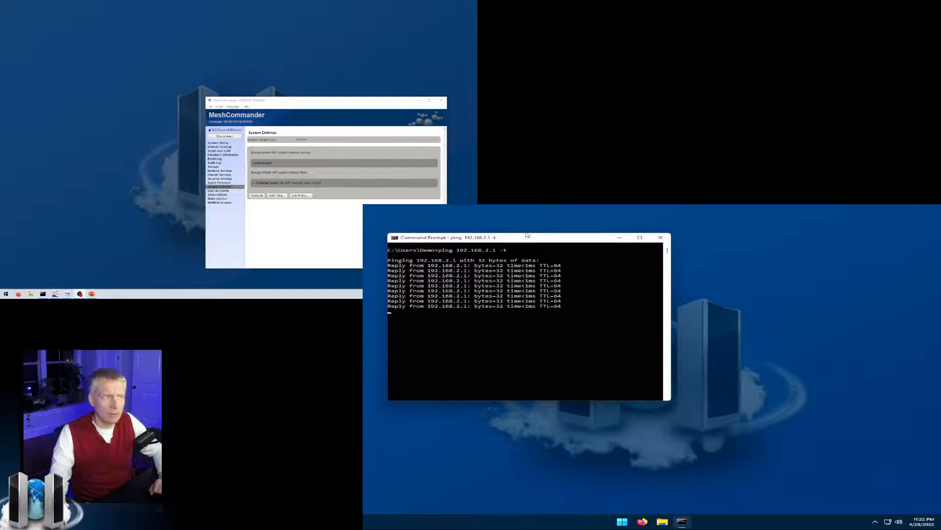
- Set the Default Wired Policy in MeshCommander to CountDropAll and apply it
drag(317, 103, 255, 74)
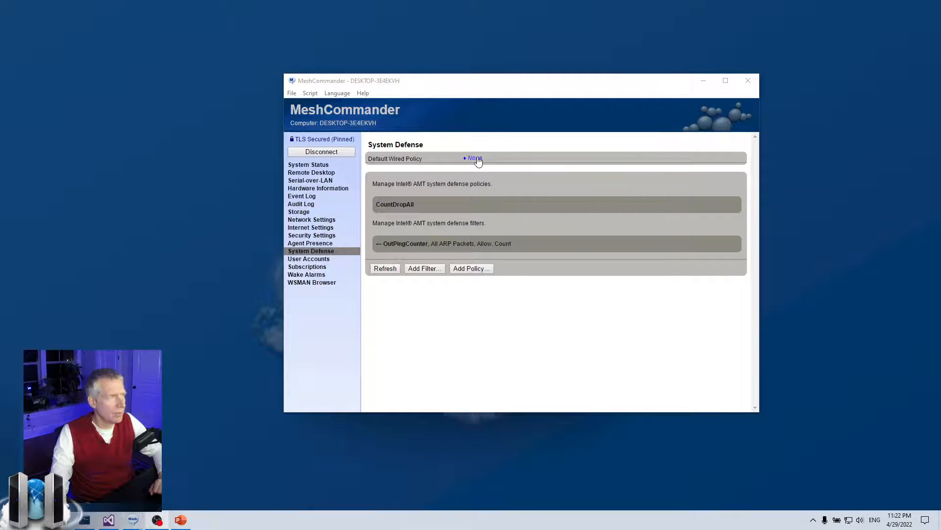
click(478, 162)
click(505, 196)
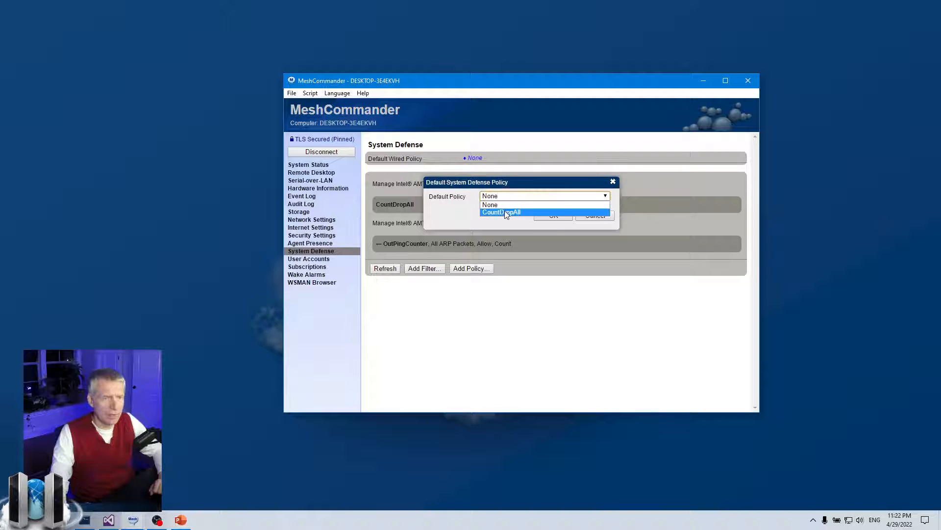
click(505, 213)
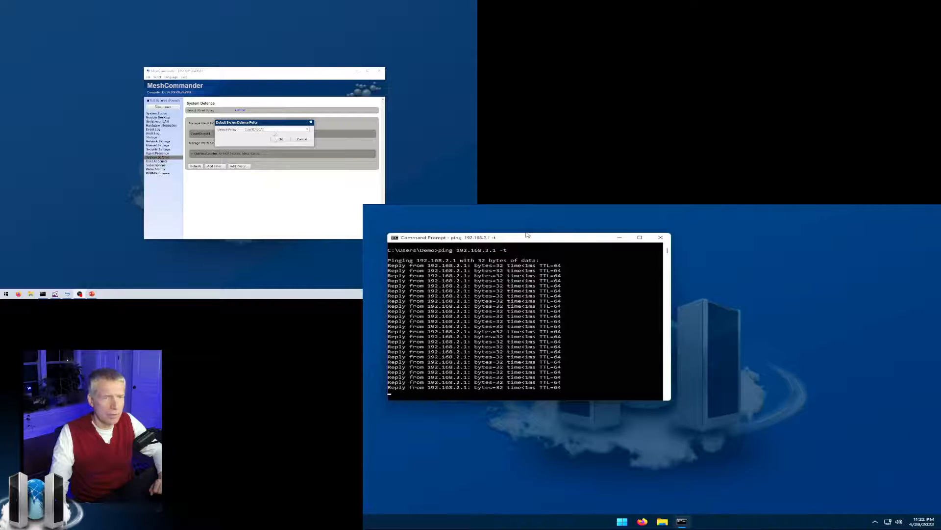
click(276, 139)
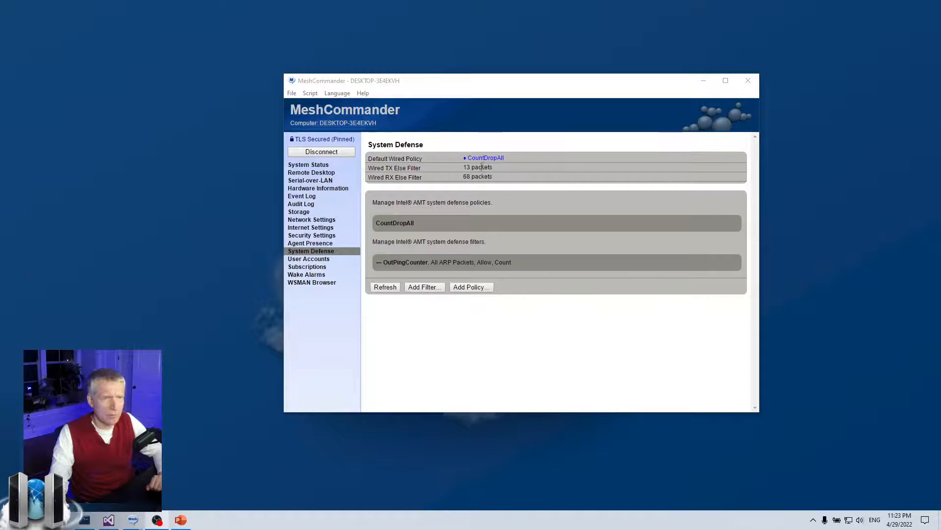
- Switch to Firefox on the remote computer and try to load YouTube to test network access
drag(459, 82, 448, 96)
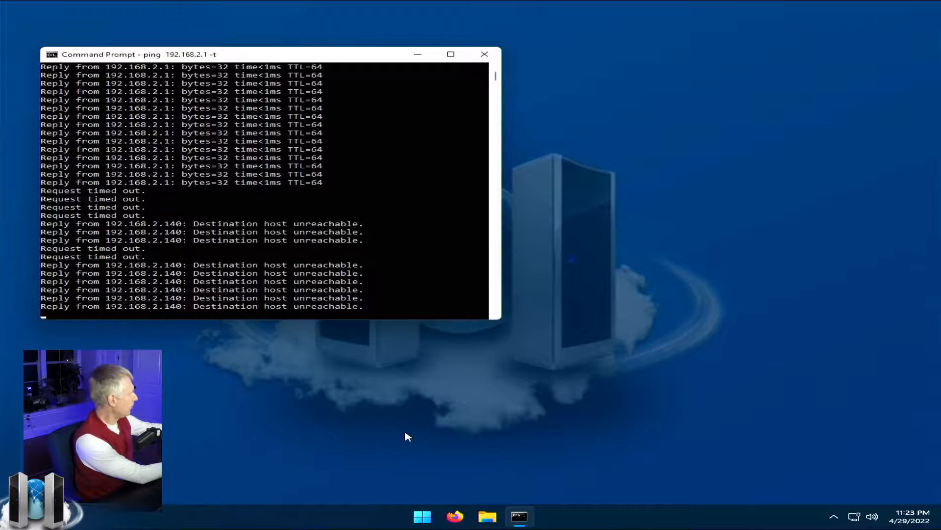
click(446, 520)
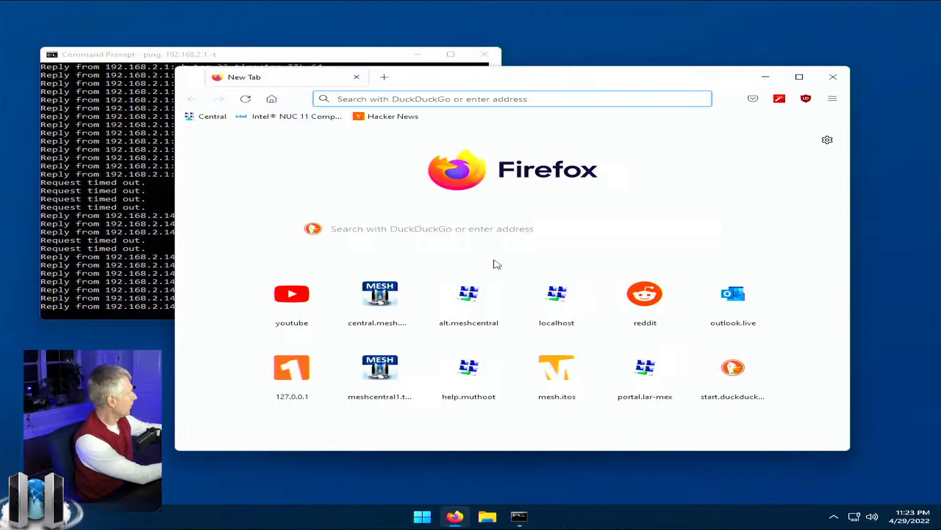
click(321, 310)
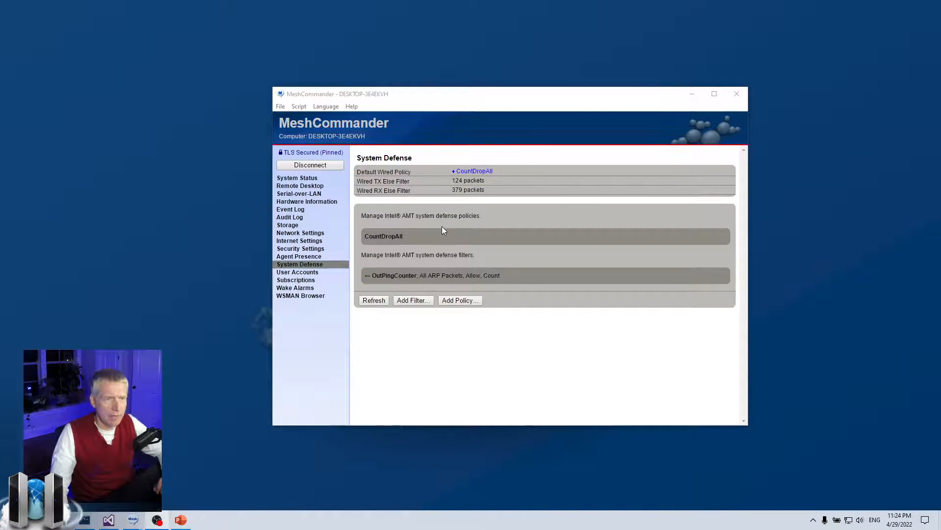
- Set the Default Wired Policy in MeshCommander to None with the ping window in view, and refresh System Defense
click(478, 173)
click(520, 209)
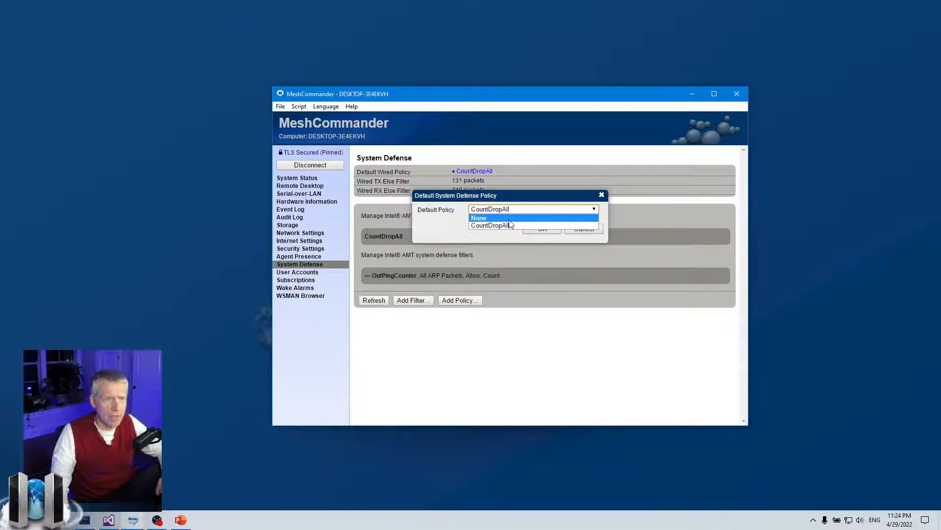
click(486, 218)
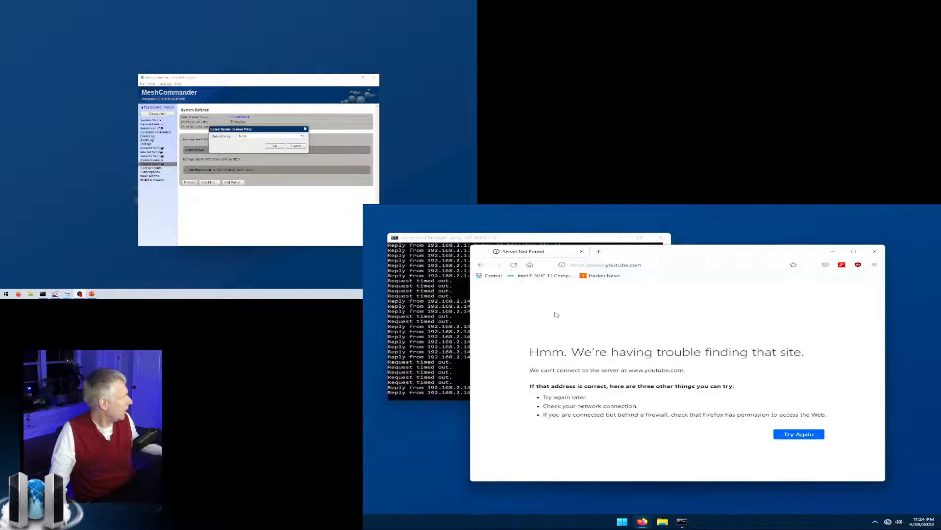
click(456, 298)
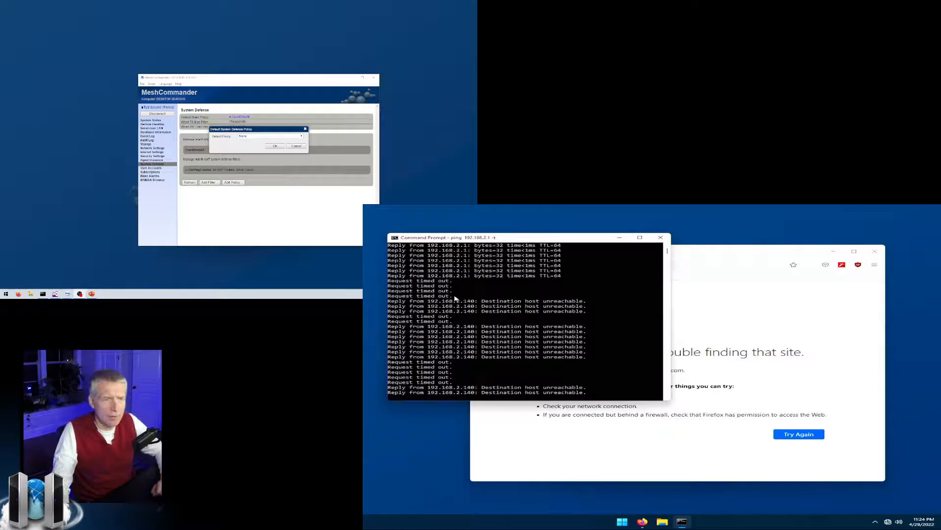
click(275, 146)
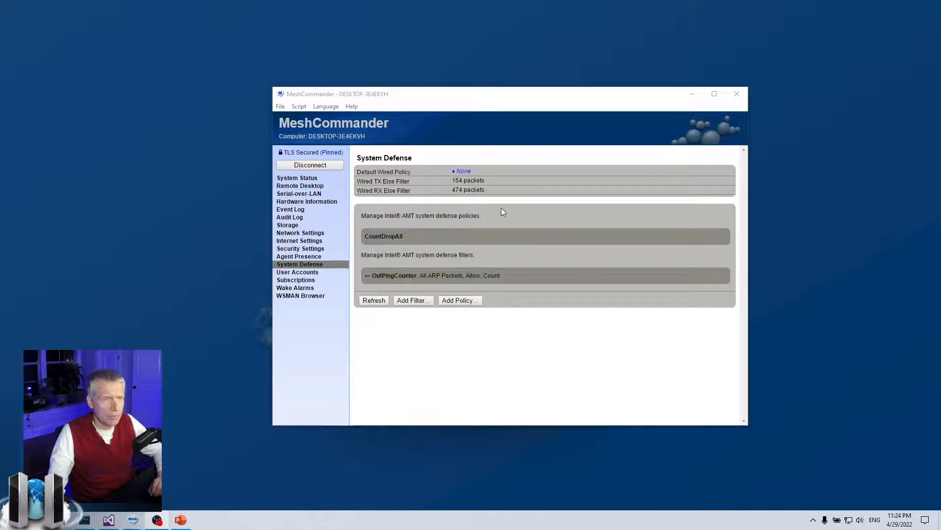
click(373, 300)
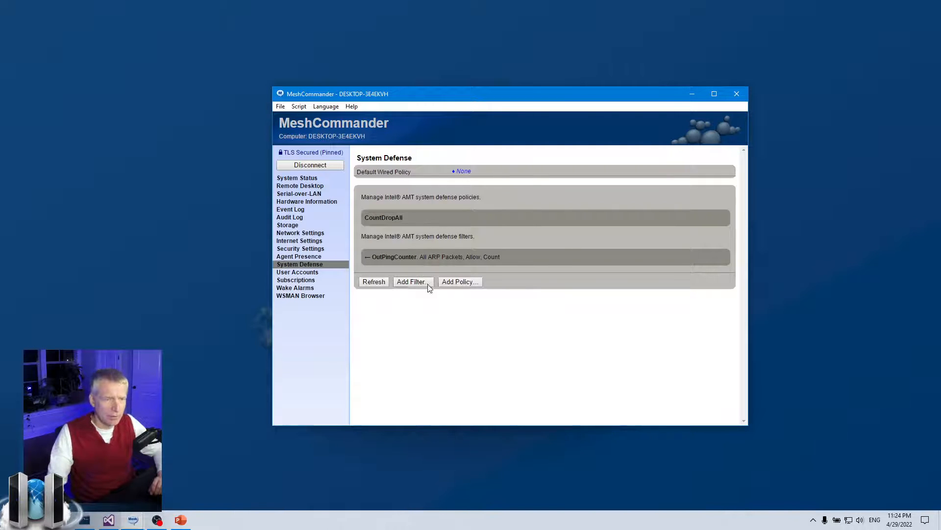
- Add a System Defense policy named CountAll with both default TX and RX set to Allow, Count
click(452, 282)
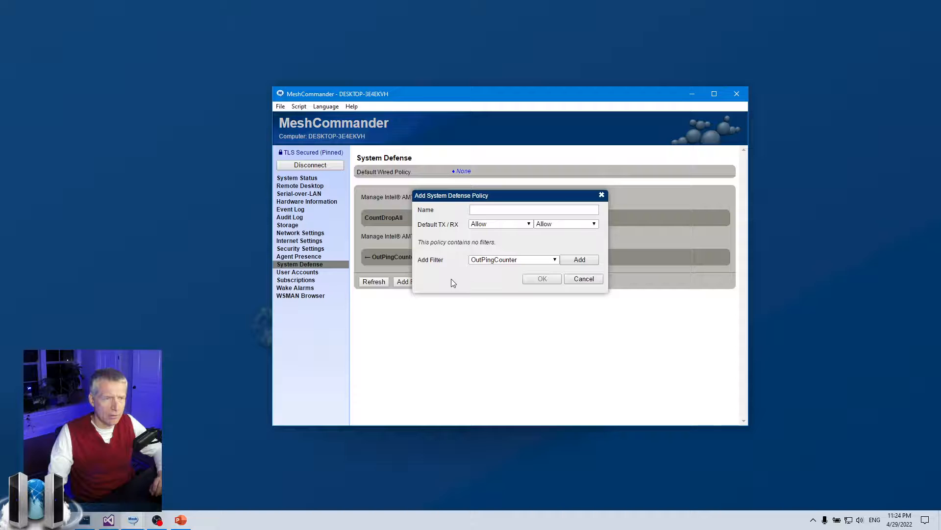
click(484, 210)
text(CountAll)
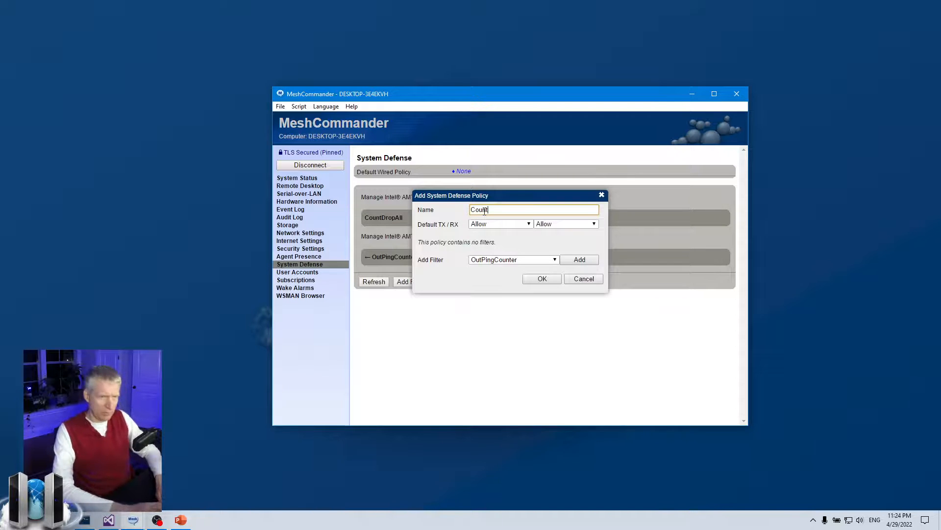
click(495, 224)
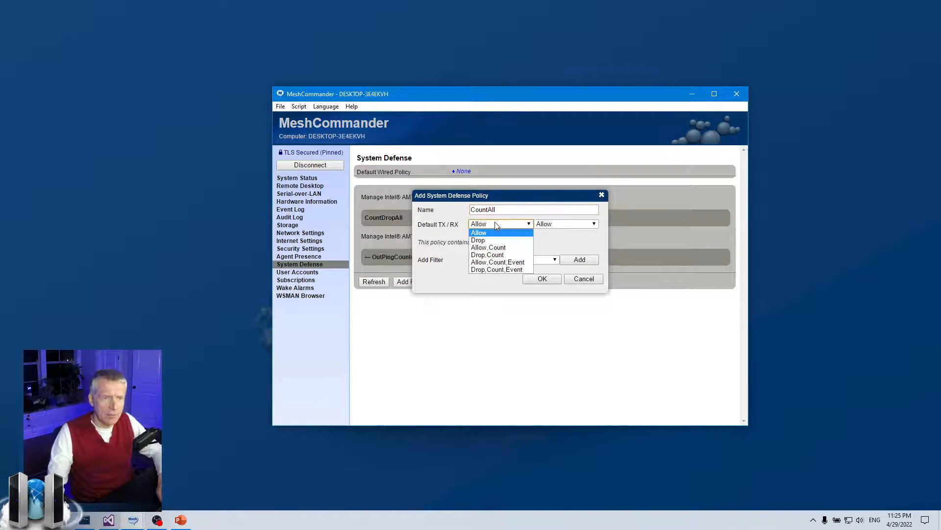
click(490, 248)
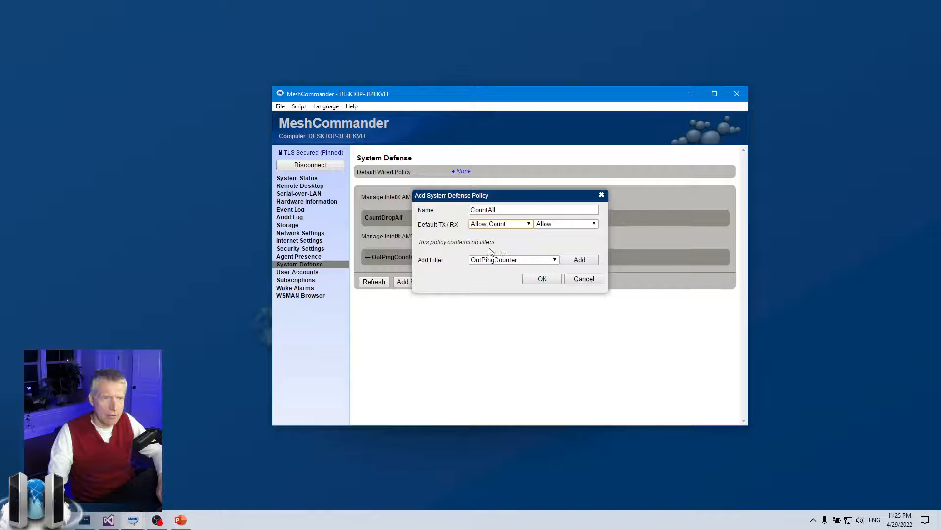
click(563, 224)
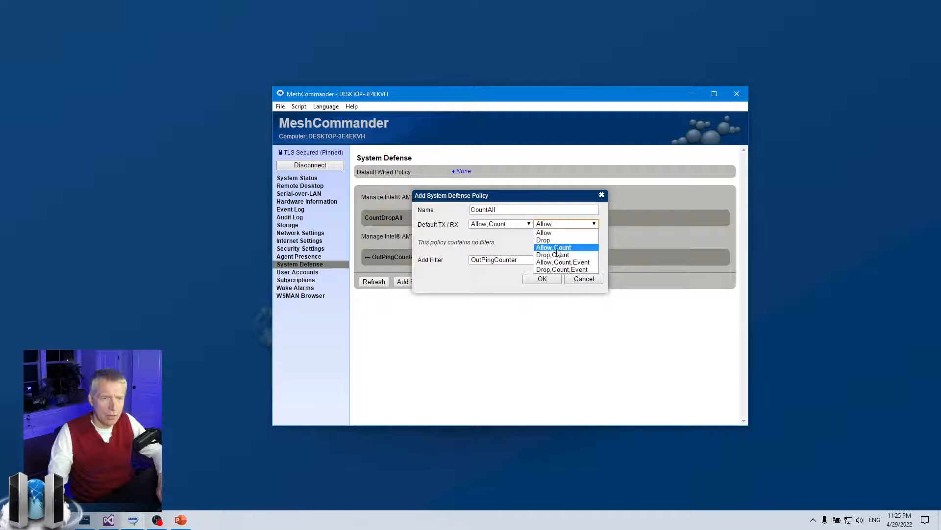
click(558, 248)
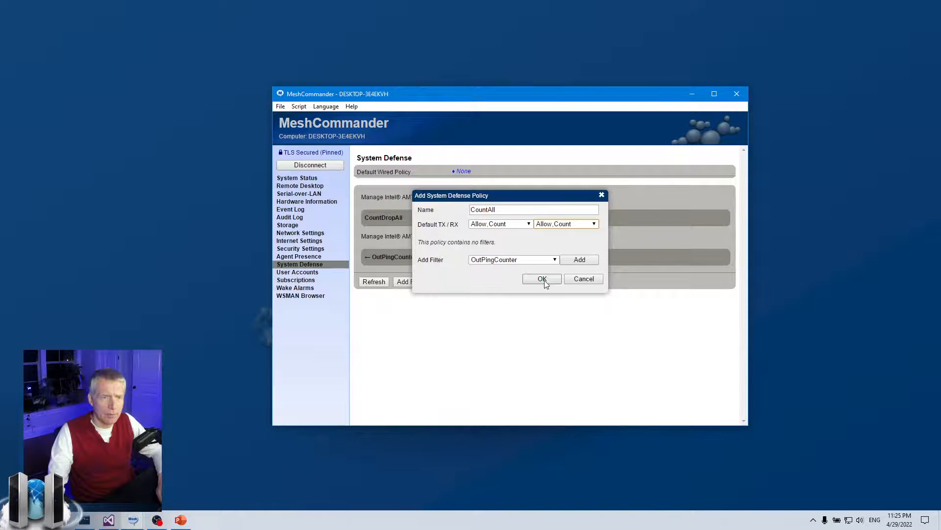
click(543, 279)
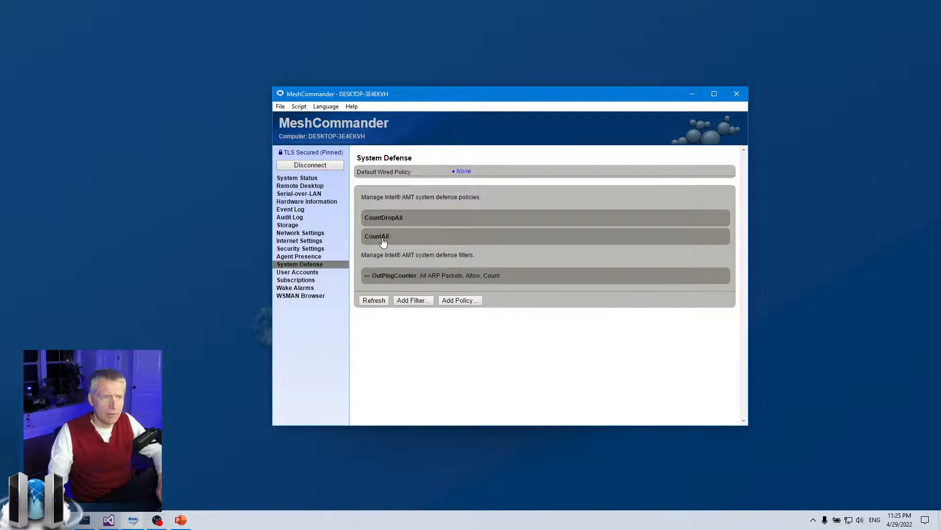
- Set the Default Wired Policy to CountAll and apply it
click(465, 171)
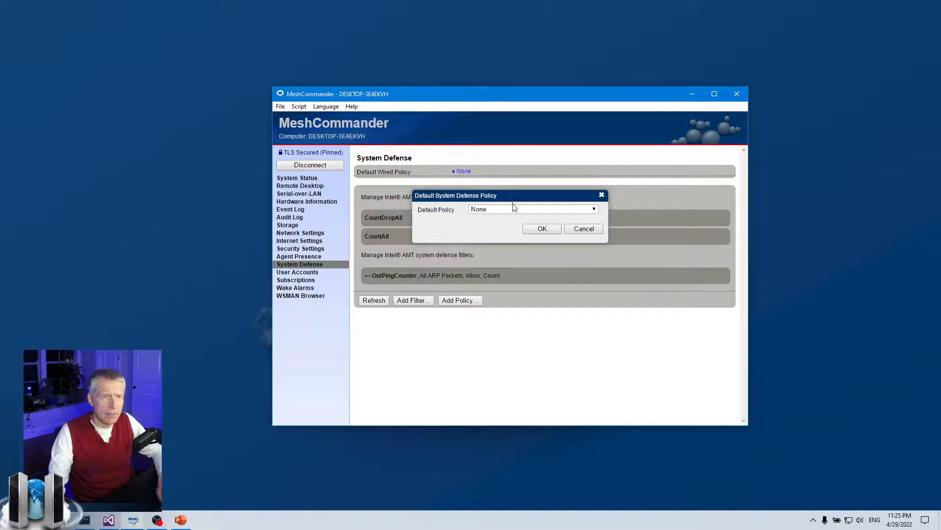
click(515, 209)
click(504, 234)
click(541, 229)
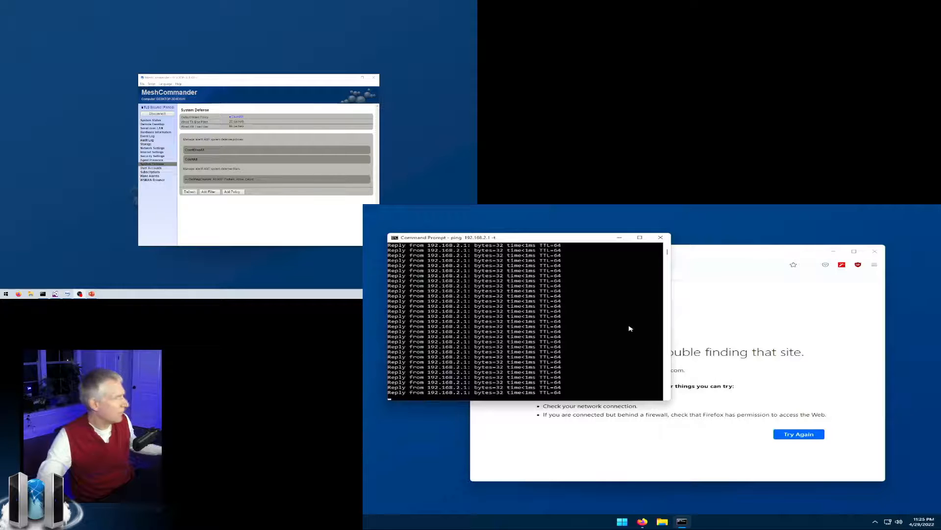
- Stop the running ping in the remote computer's Command Prompt and restart it with "ping 192.168.2.1 -t"
key(ctrl+c)
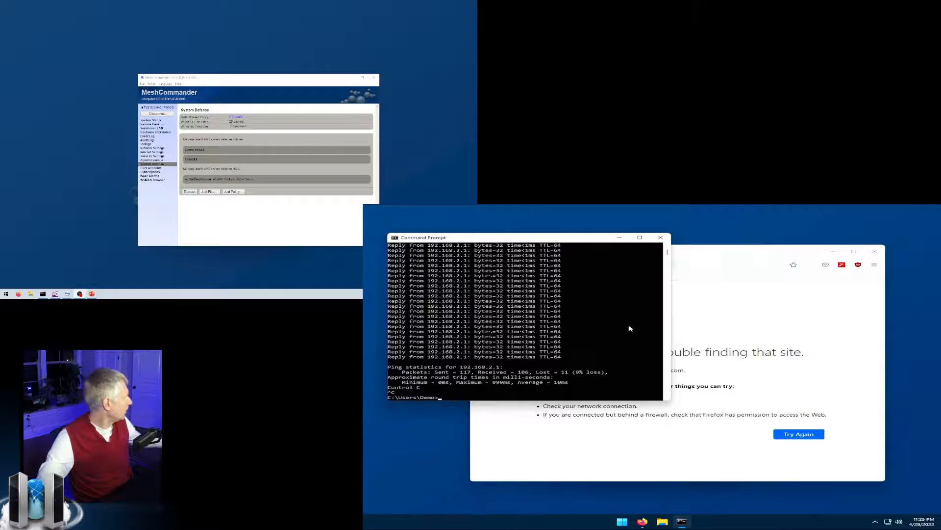
key(Up)
key(Return)
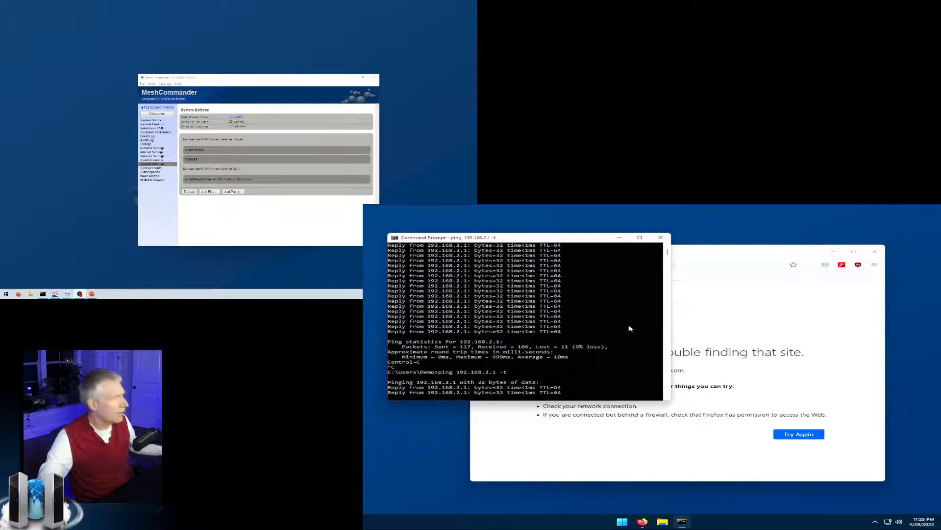
- Load Hacker News in Firefox on the remote computer to test network access, and minimize the browser
click(701, 303)
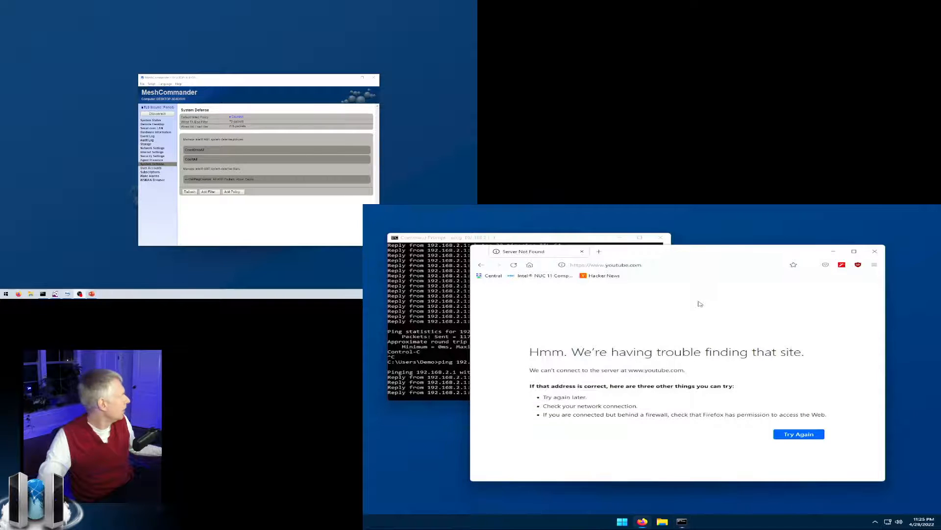
click(596, 276)
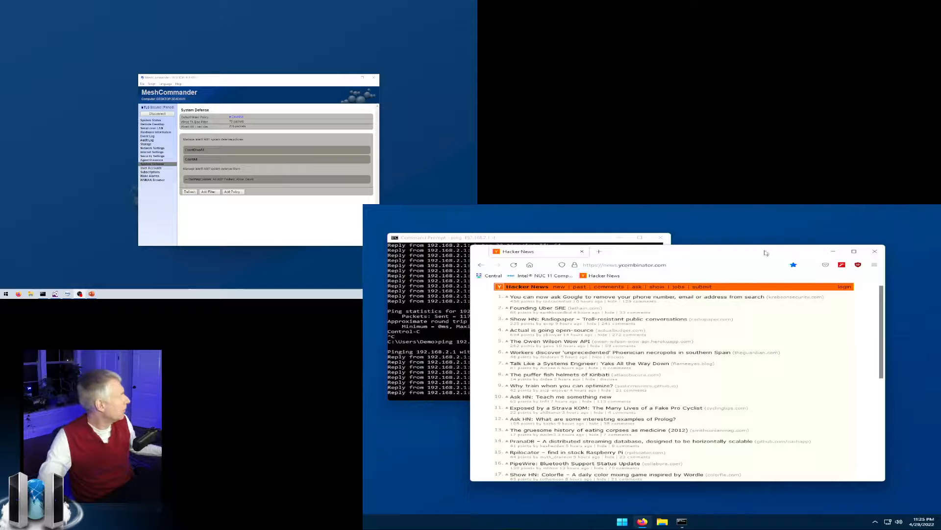
click(833, 251)
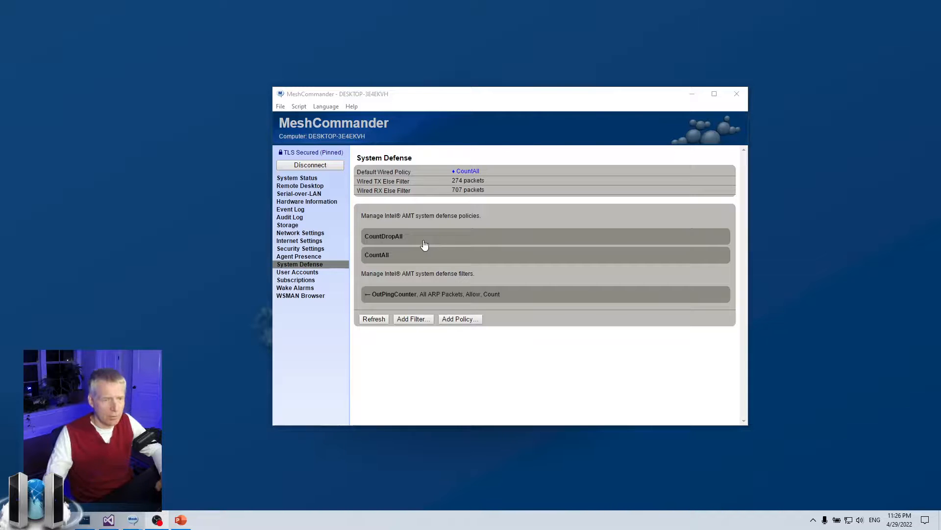
- Start a new System Defense filter in MeshCommander named DropICMP, type IPv4 Packet Filter, direction Outbound / Transmit, action Drop, Count
click(413, 319)
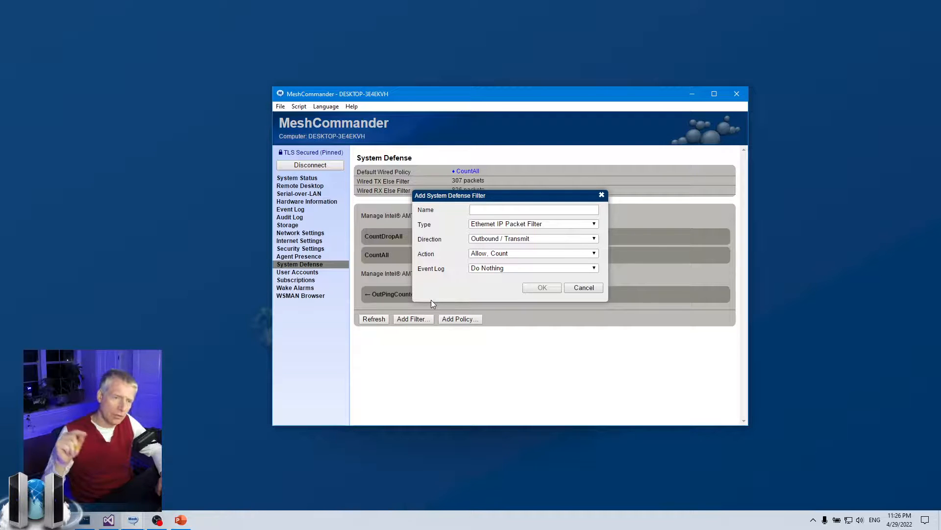
click(480, 211)
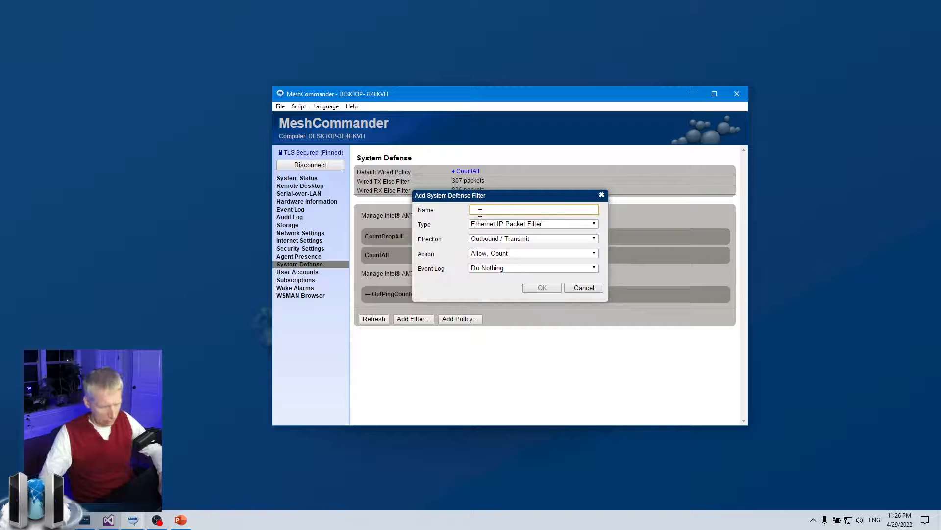
text(Drop)
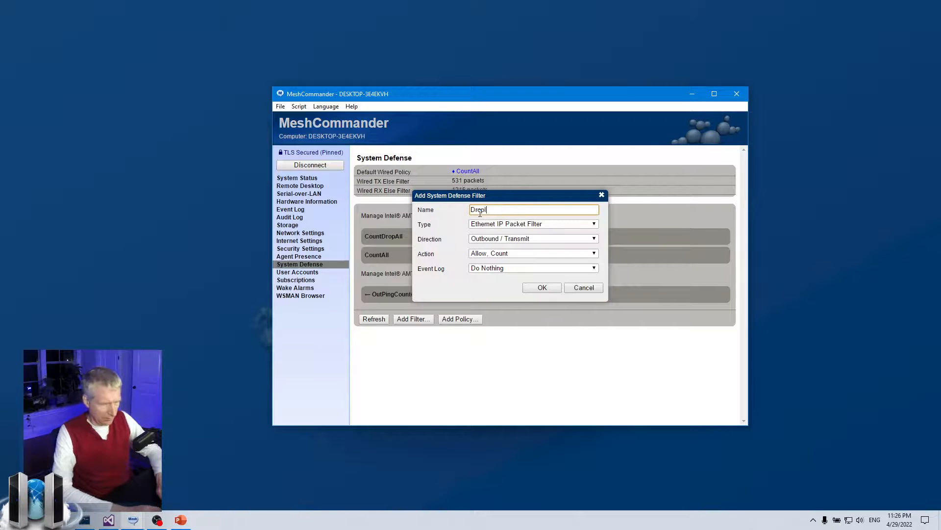
text(ICMP)
click(490, 223)
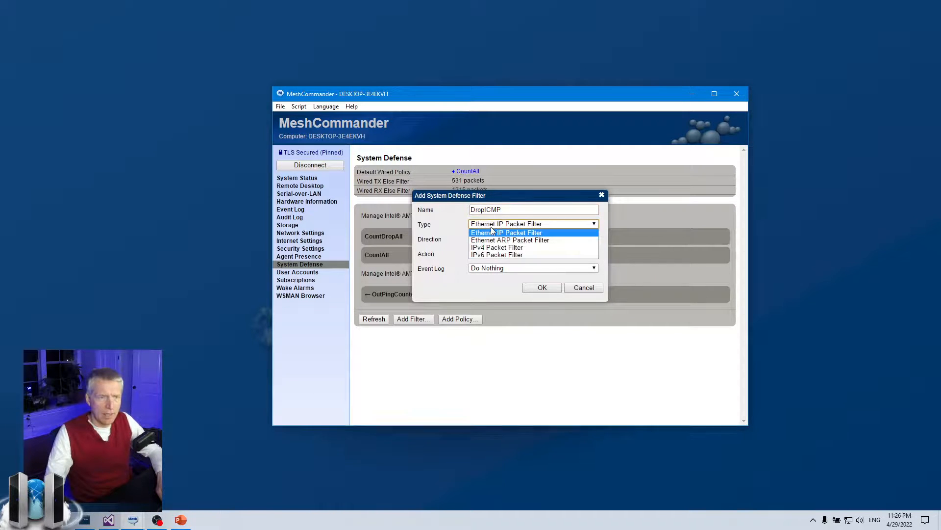
click(497, 247)
click(495, 239)
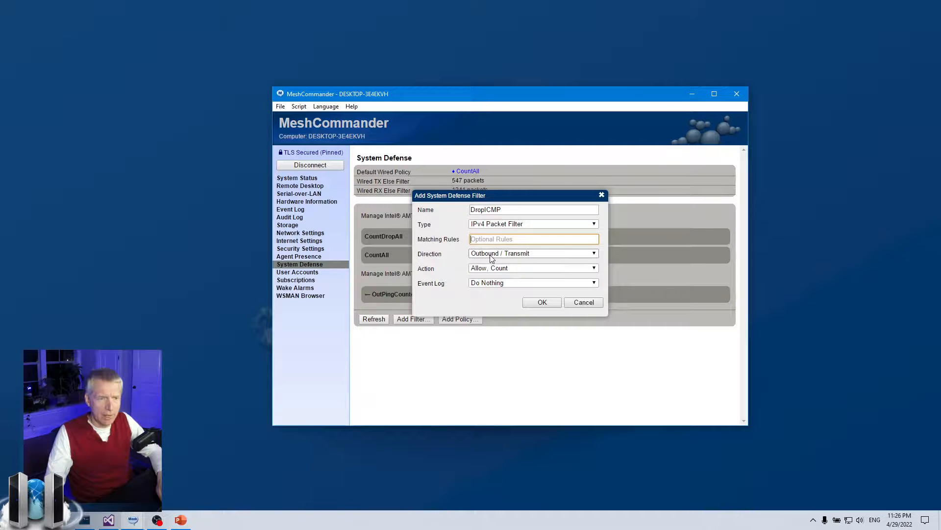
click(490, 255)
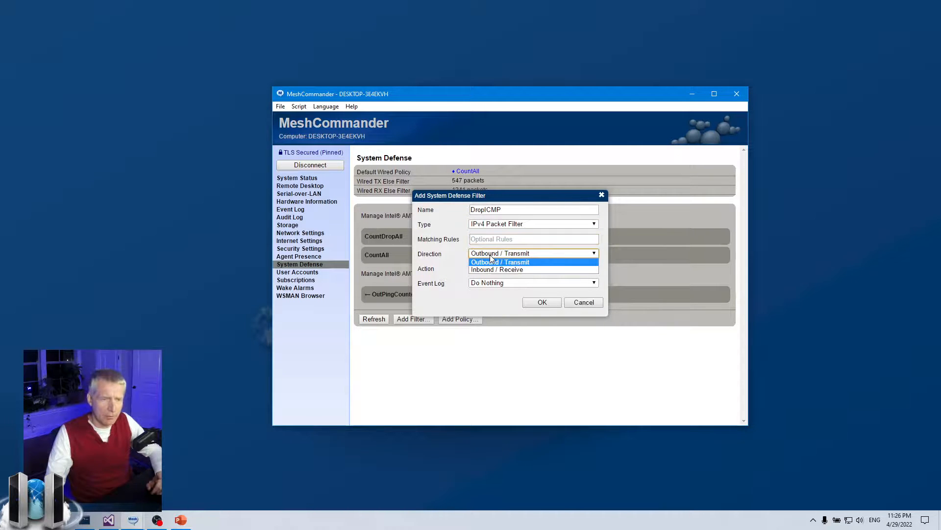
click(490, 262)
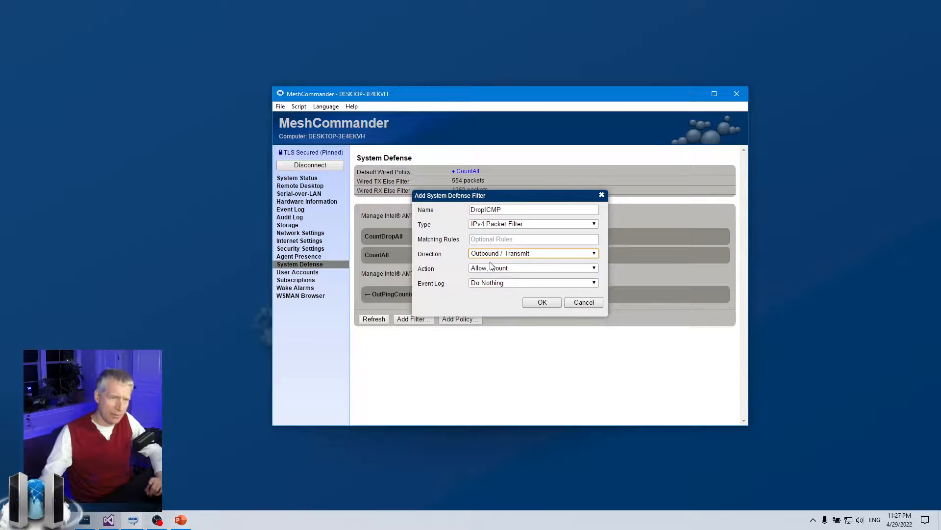
click(491, 269)
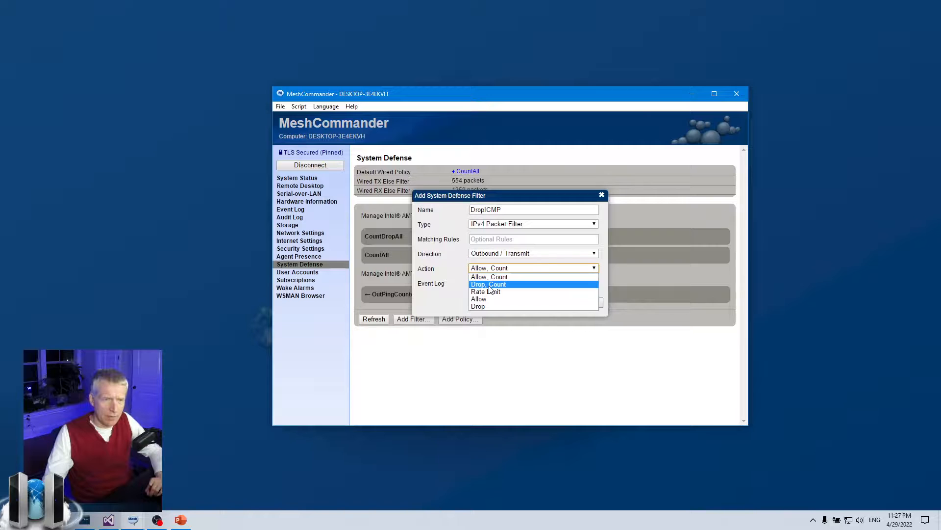
click(490, 284)
- Try the filter's Rate Limit action and Event on match logging, restoring the settings to Drop, Count and Do Nothing
click(491, 268)
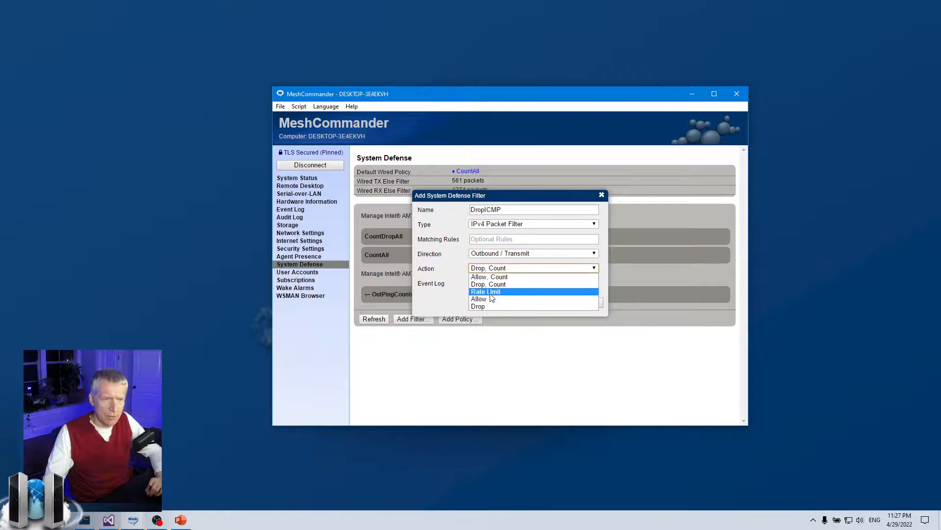
click(491, 291)
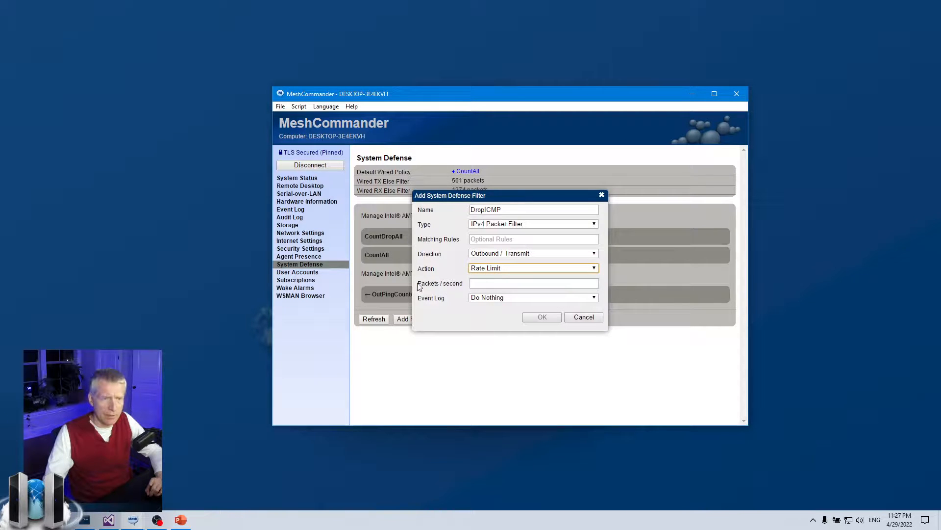
click(492, 269)
click(489, 284)
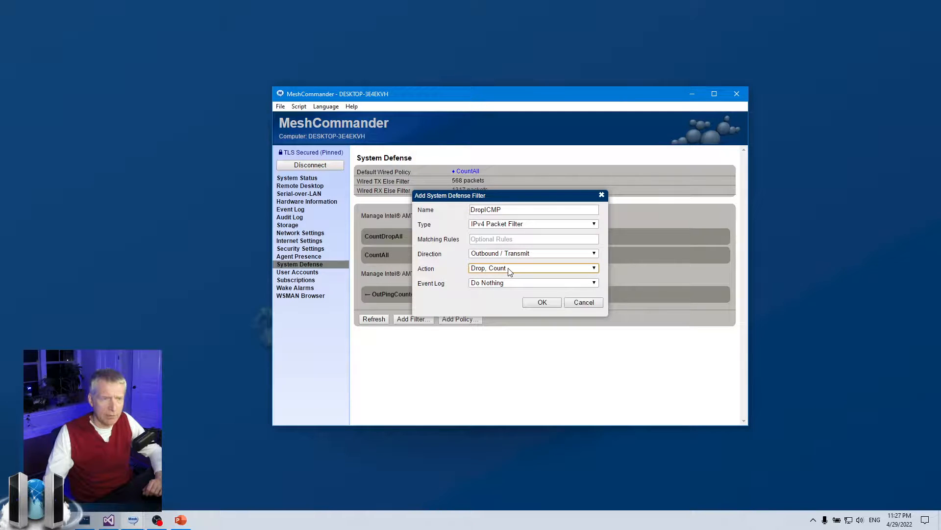
click(488, 283)
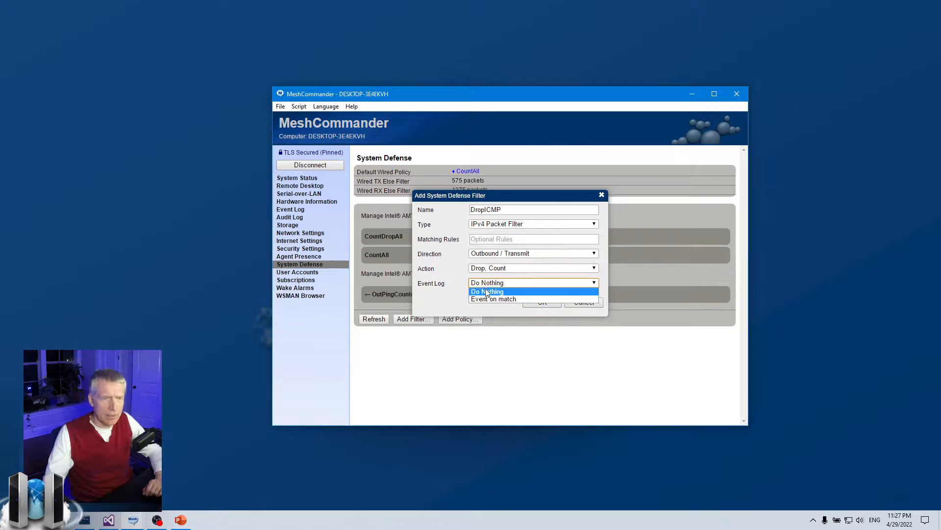
click(484, 297)
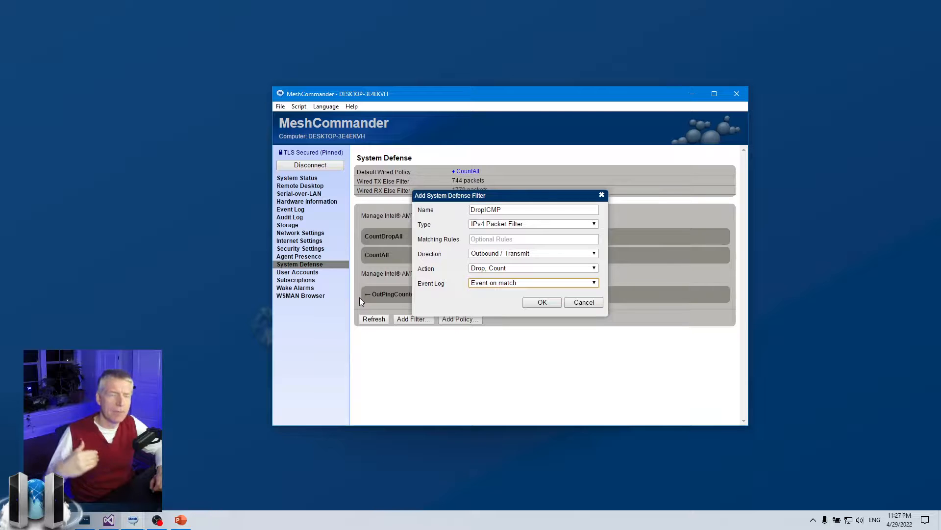
click(500, 283)
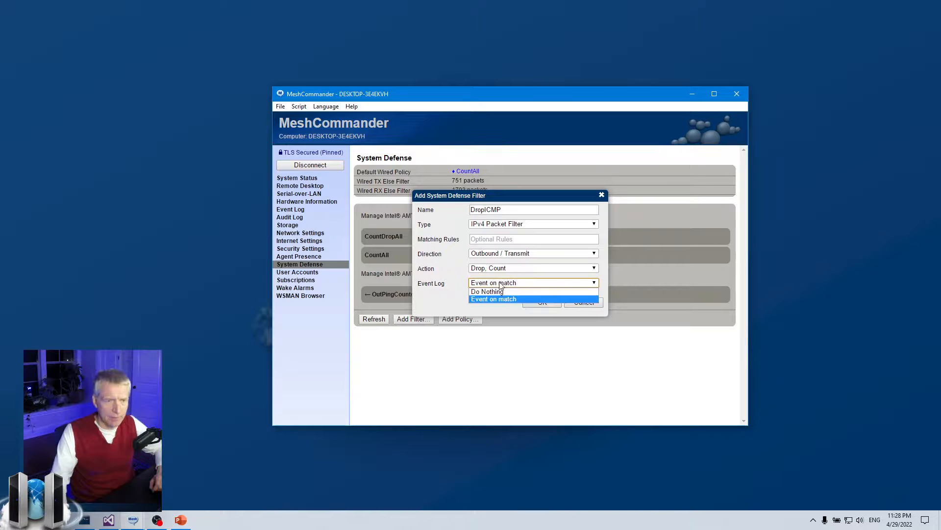
click(498, 291)
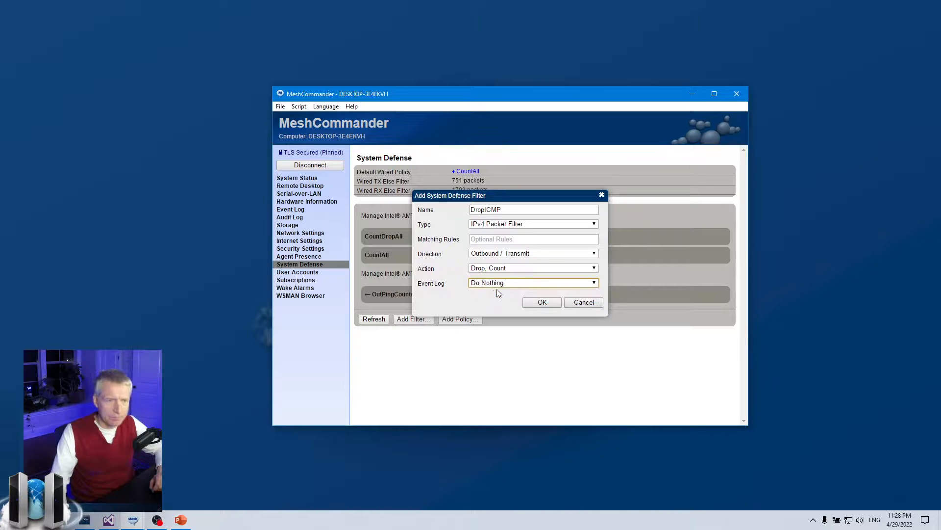
- Switch to the meshcommander.com site in the browser and examine the MeshCommander Defense Rules page for the matching rules syntax
click(494, 239)
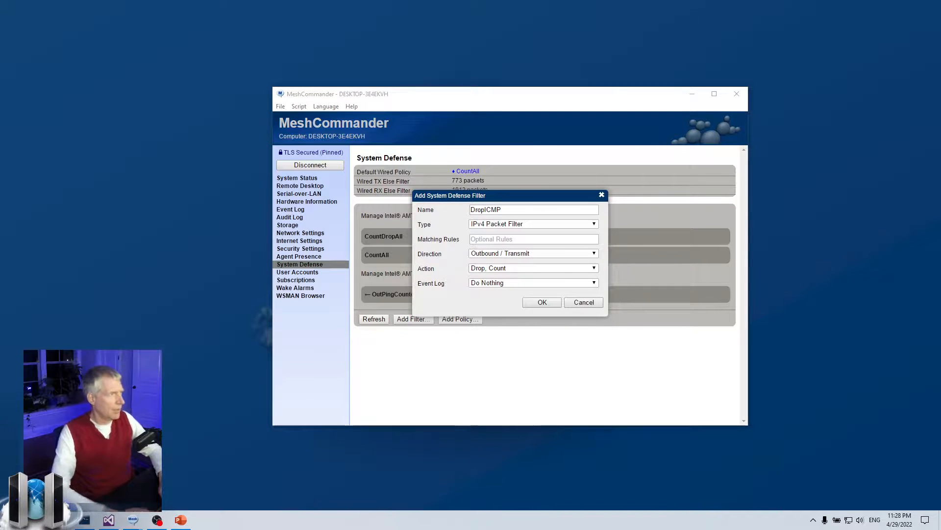
drag(0, 29, 628, 43)
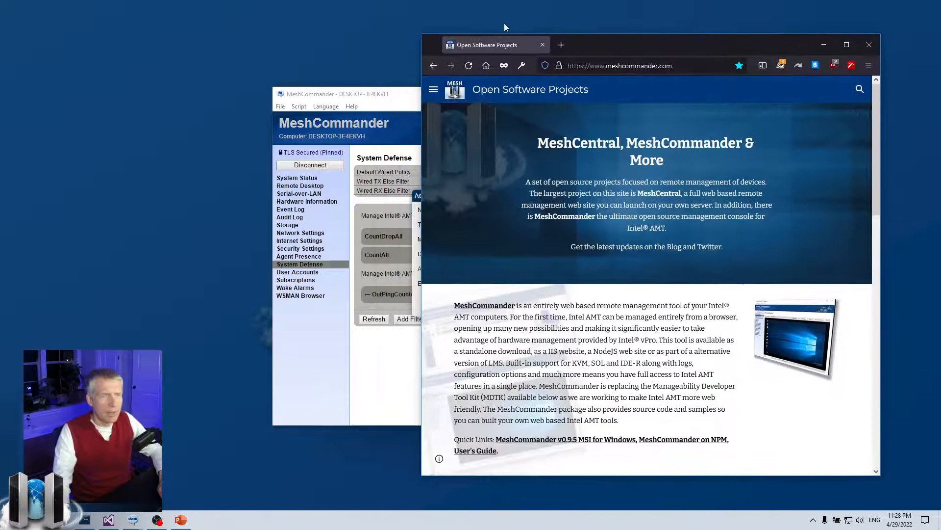
drag(423, 224, 236, 241)
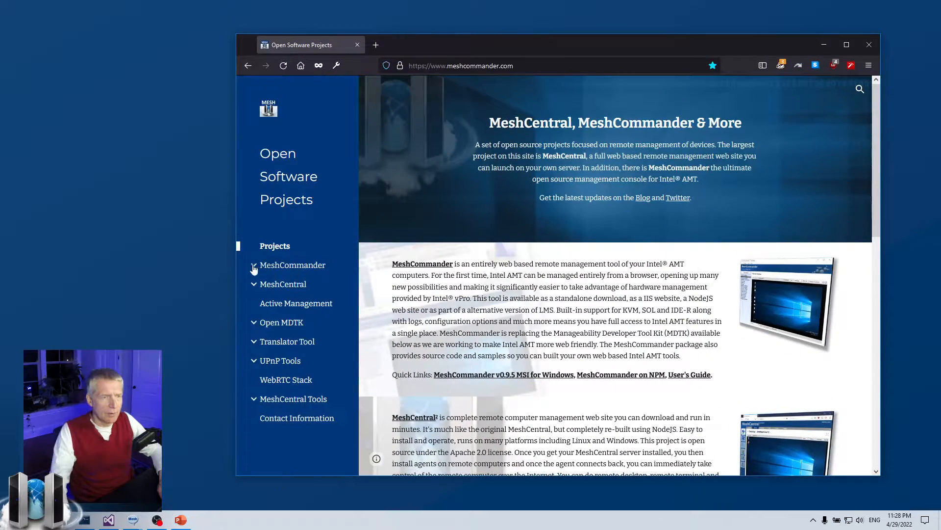
click(253, 267)
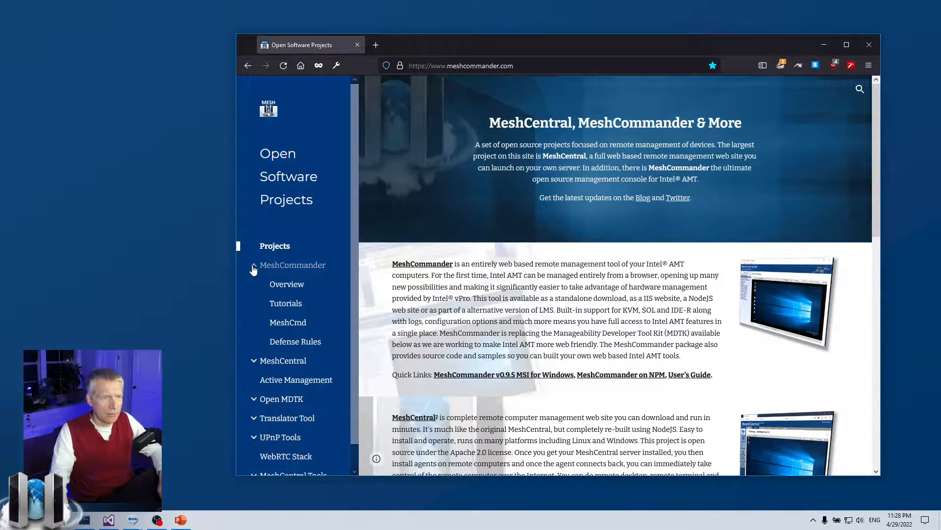
click(304, 342)
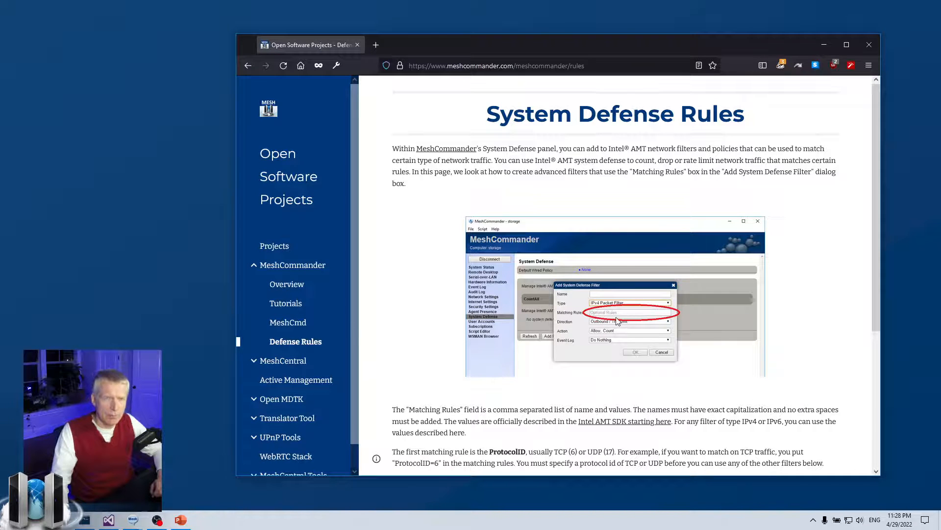
scroll(619, 312, down, 4)
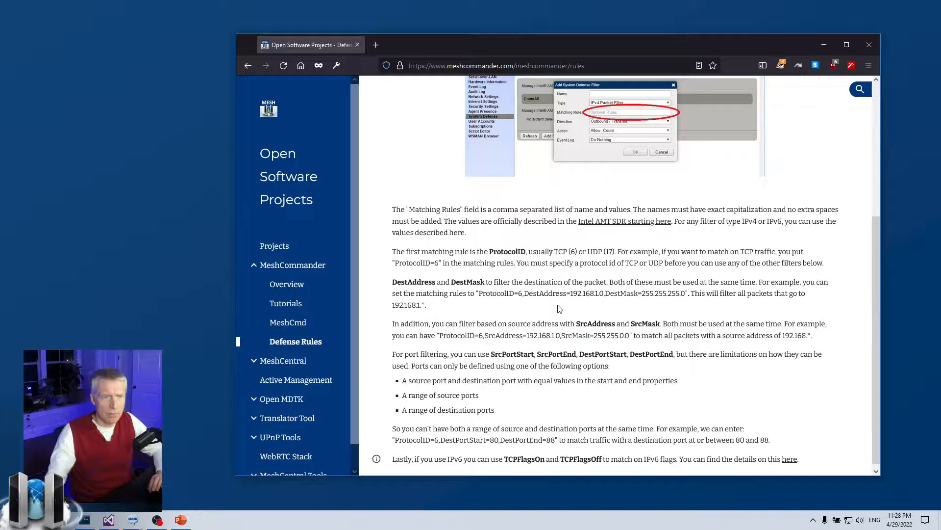
- Examine the page's matching rule examples for destination address and mask, destination port range, and TCP or UDP protocol IDs
drag(479, 294, 682, 295)
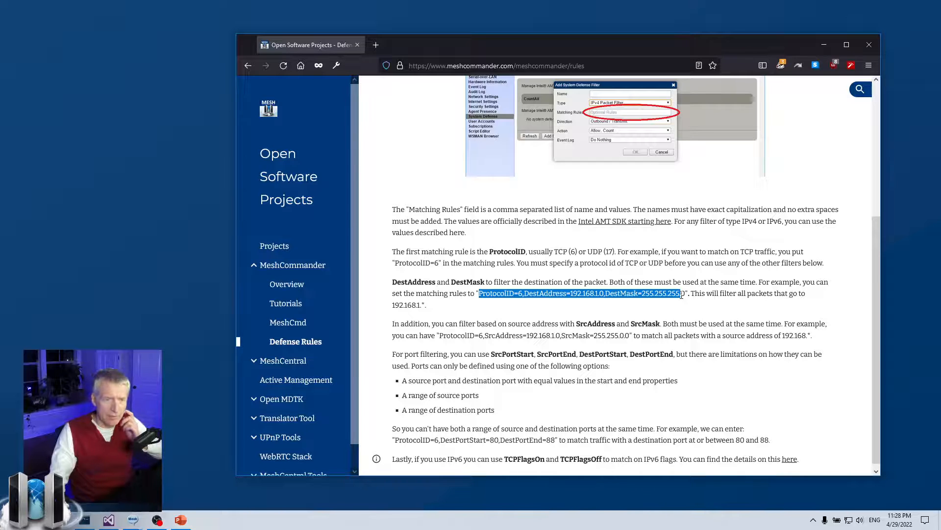
click(682, 295)
scroll(616, 328, down, 1)
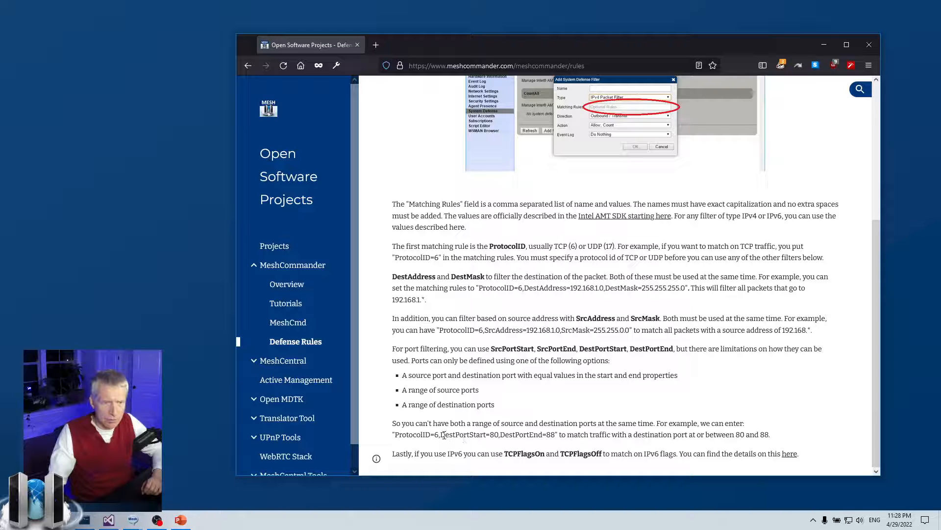
drag(444, 435, 561, 435)
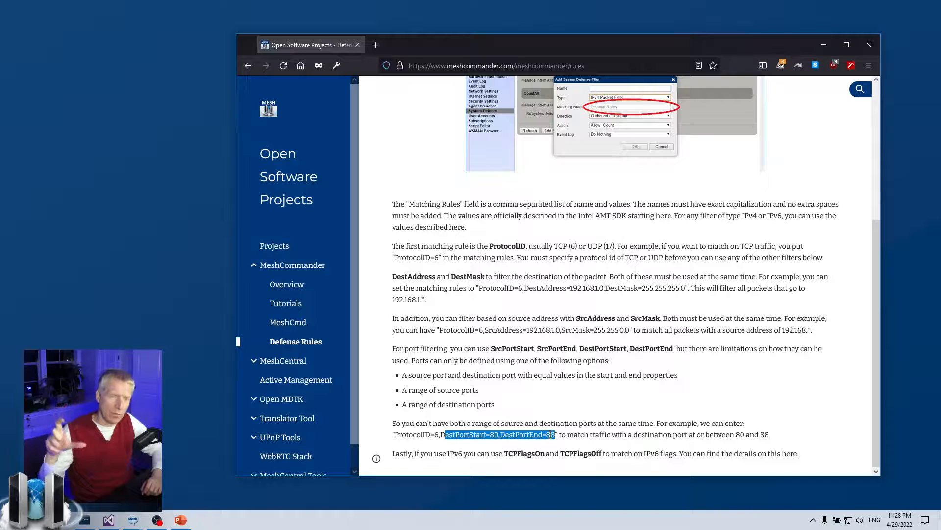
click(533, 329)
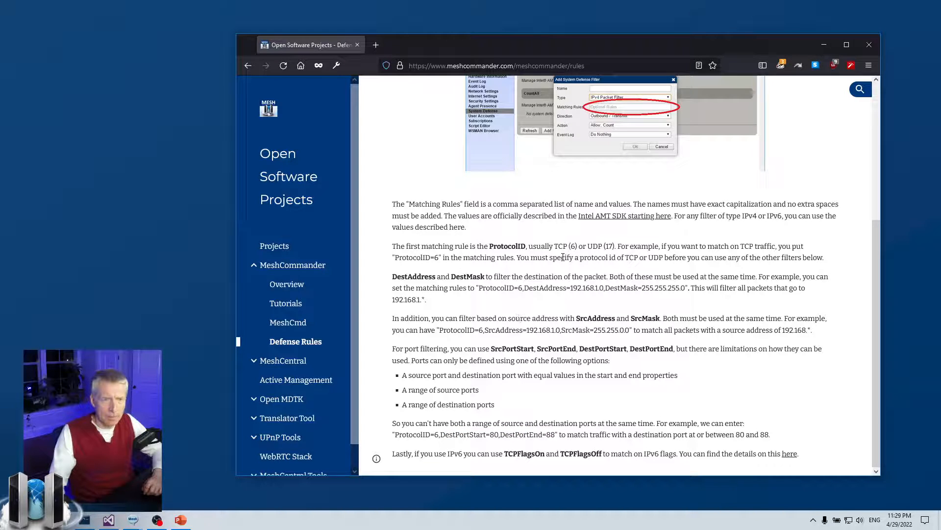
drag(554, 241, 616, 244)
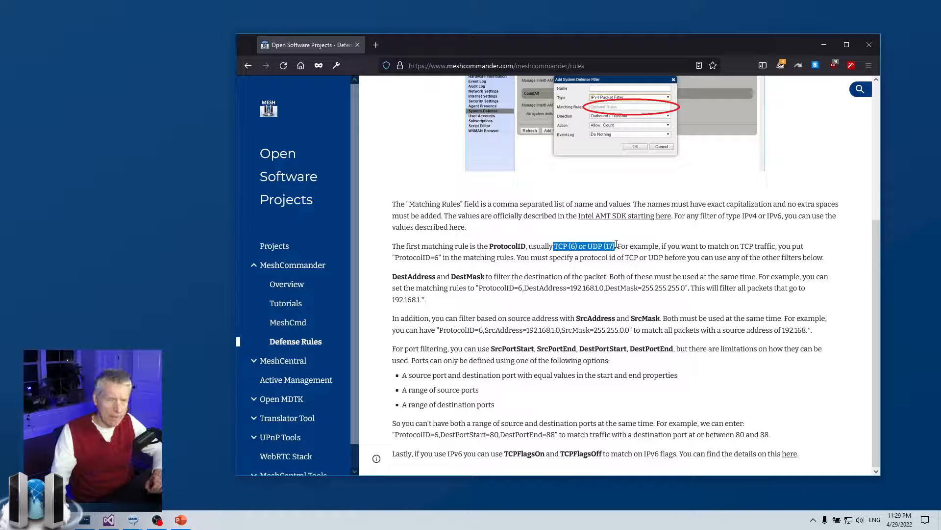
click(617, 244)
- Copy the ProtocolID rule from the page into the DropICMP filter's matching rules in MeshCommander as ProtocolID=1, and create the filter
drag(440, 330, 483, 331)
key(ctrl+c)
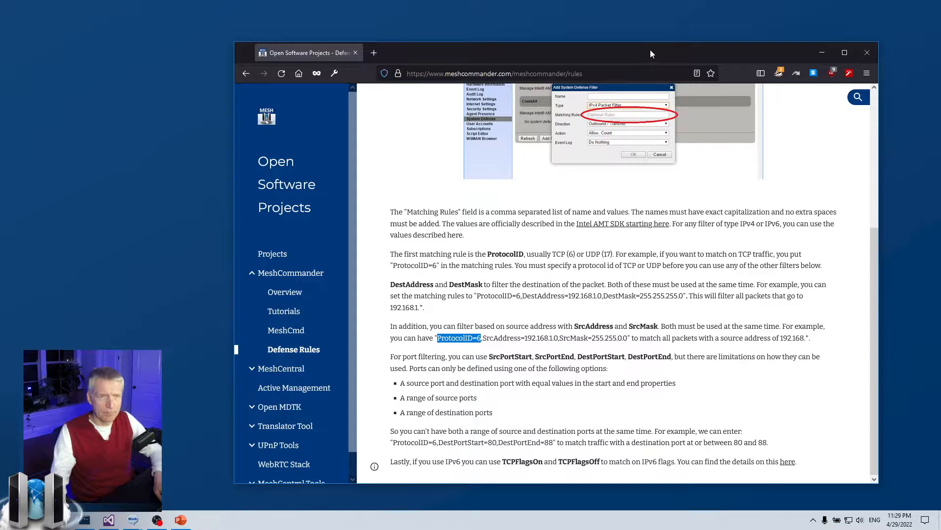
drag(650, 49, 566, 393)
click(495, 240)
key(ctrl+v)
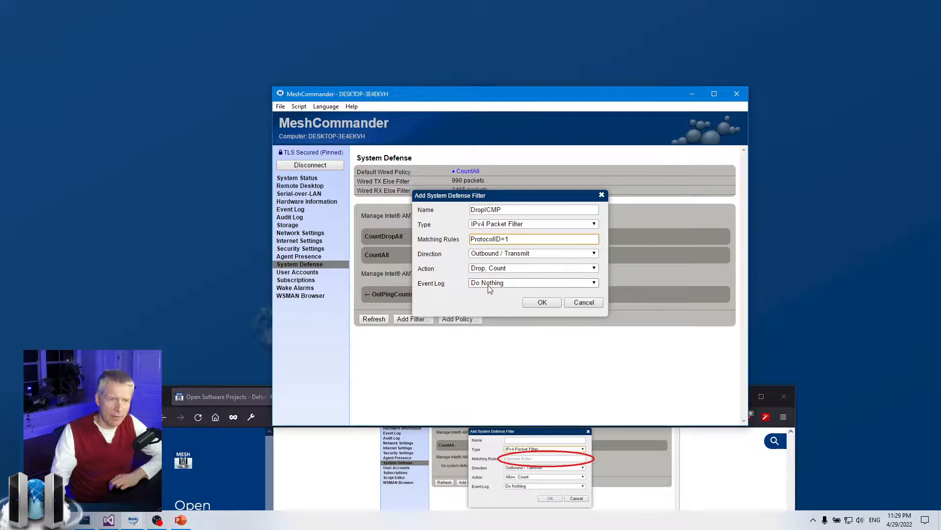
click(550, 304)
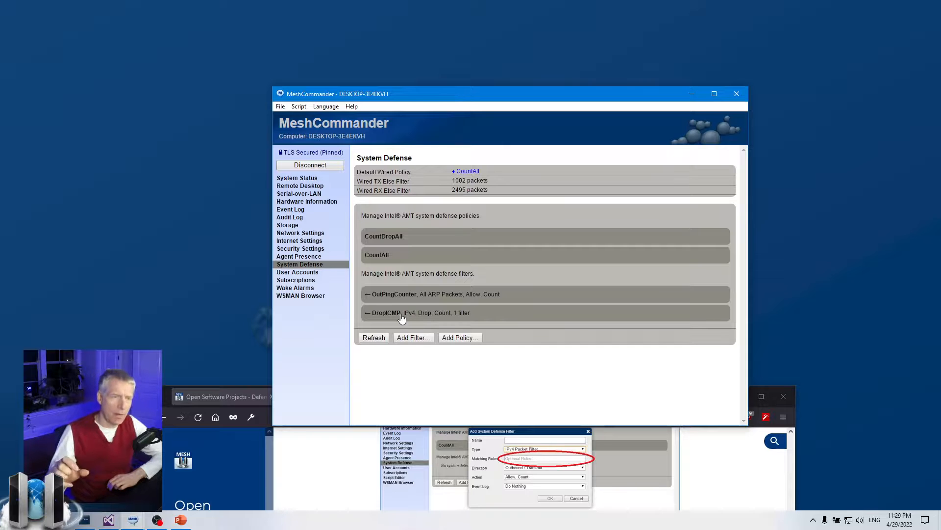
- Start a new System Defense policy named DropIcmpOnly
click(460, 337)
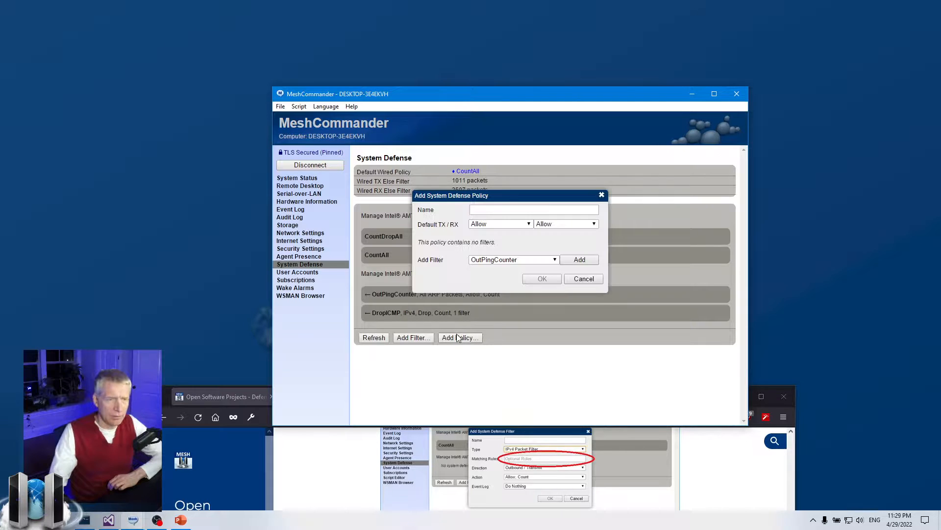
click(503, 211)
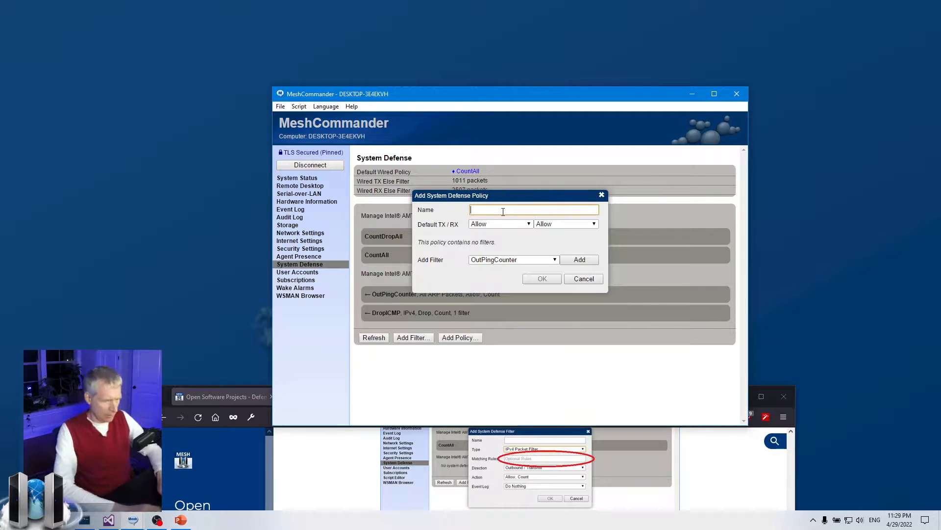
text(Drop)
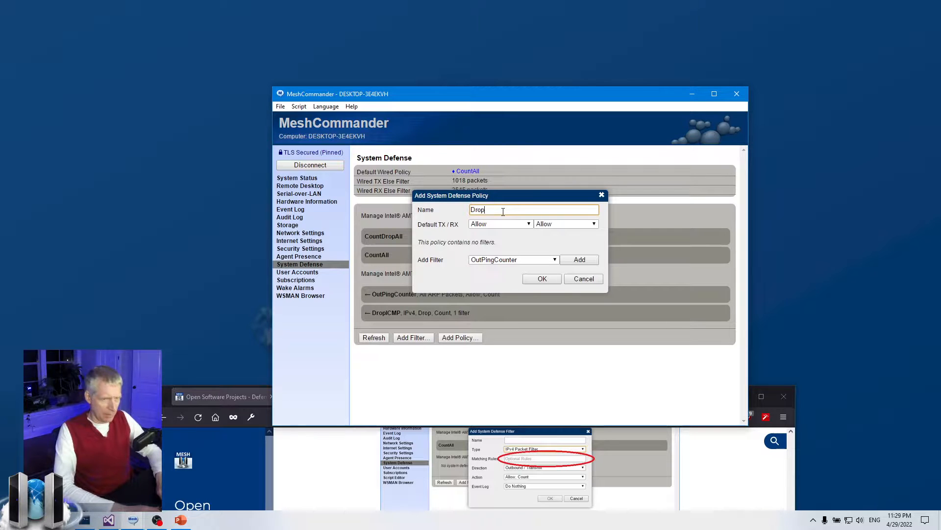
text(Icm)
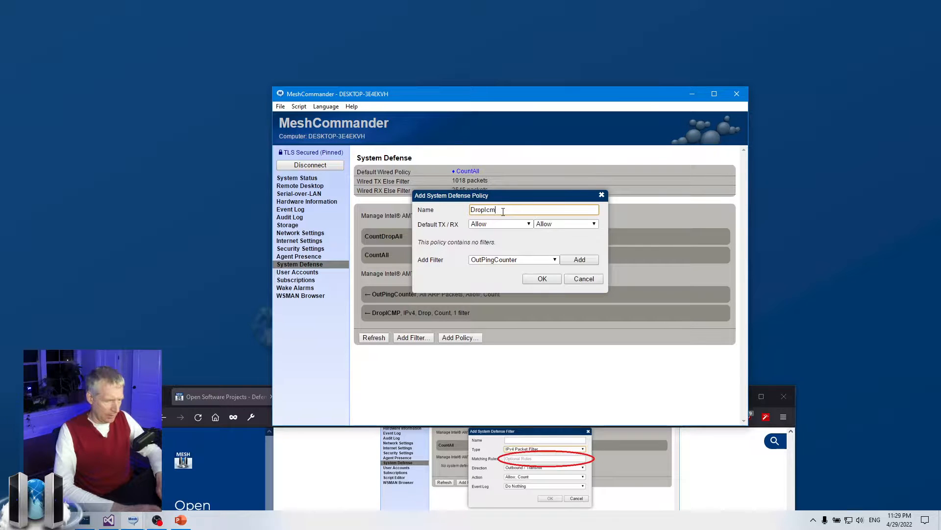
text(pAllow)
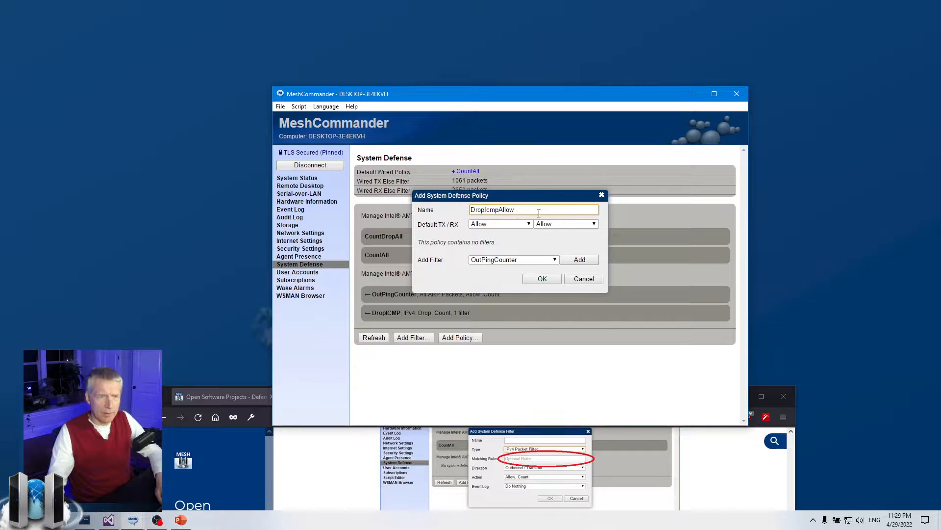
drag(499, 210, 563, 211)
text(Only)
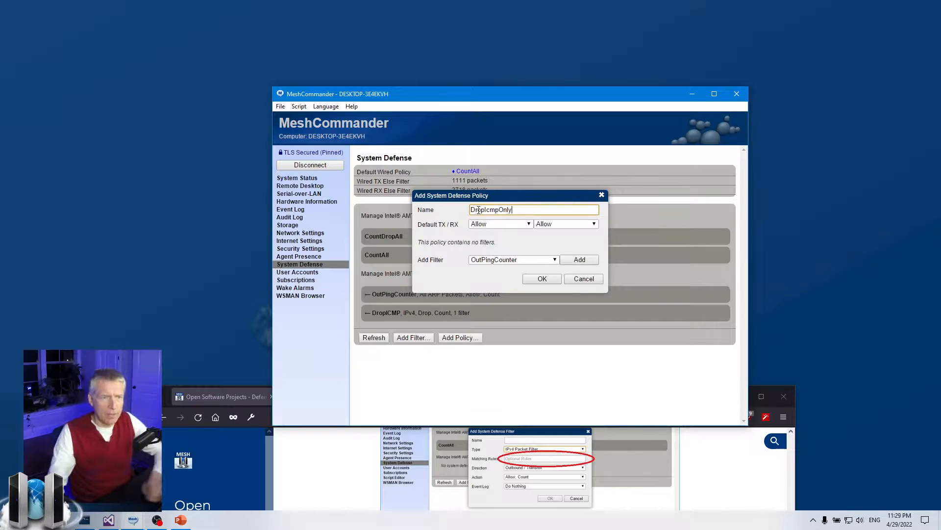
- Set the new policy's default TX and RX actions both to Allow, Count
click(495, 225)
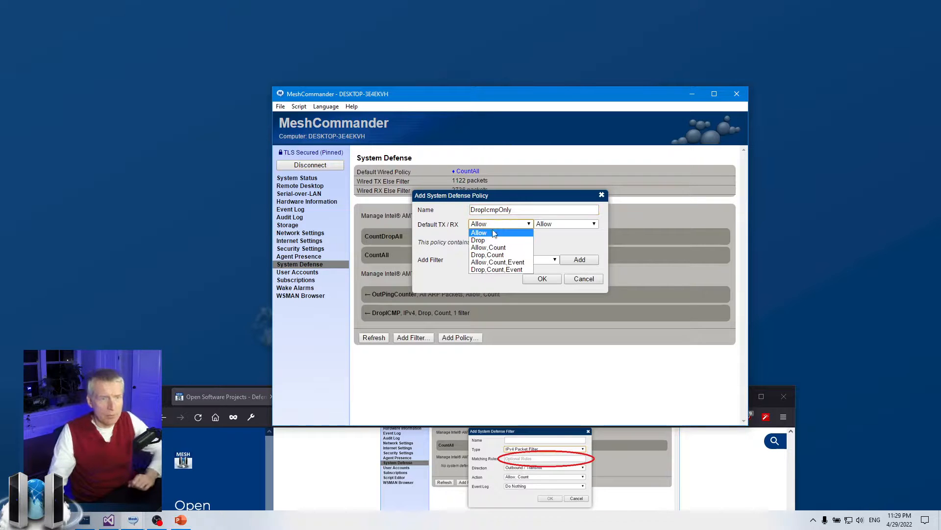
click(496, 248)
click(561, 224)
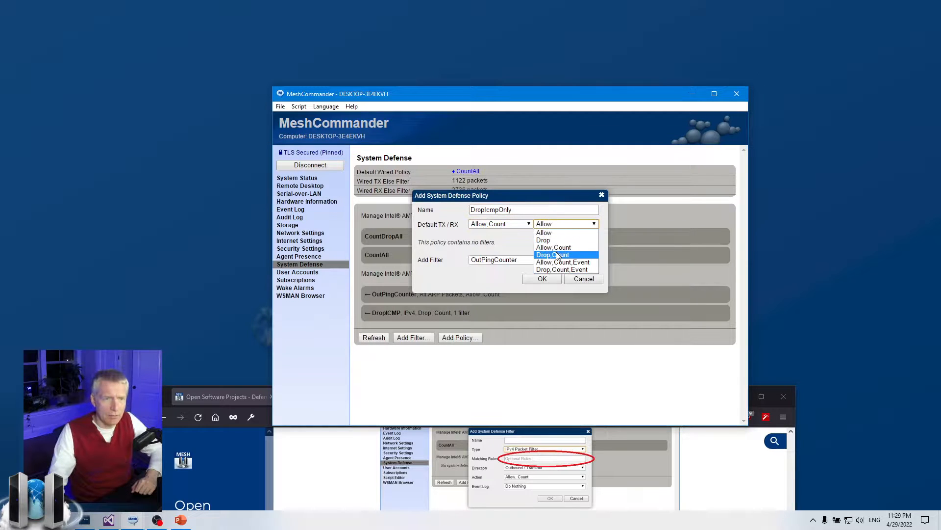
click(558, 254)
click(559, 224)
click(553, 248)
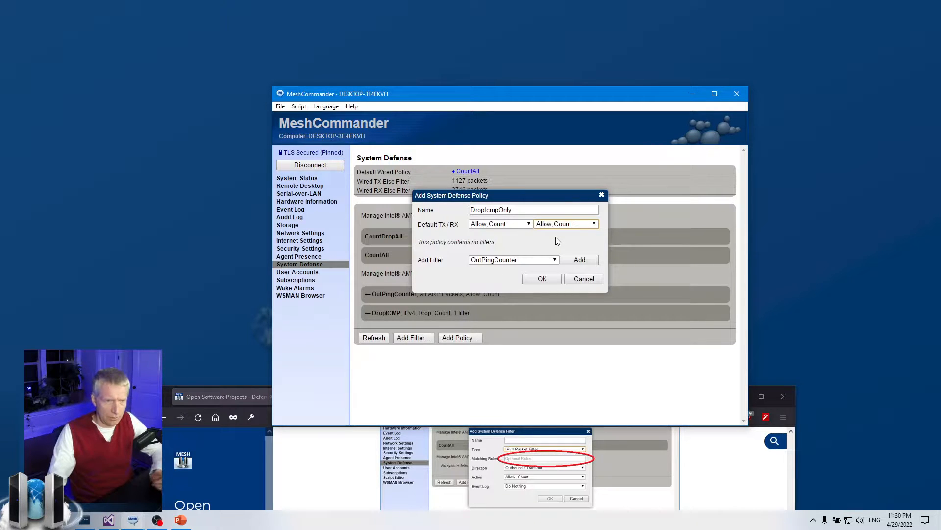
- Add the DropICMP filter to the new policy
click(495, 260)
click(495, 272)
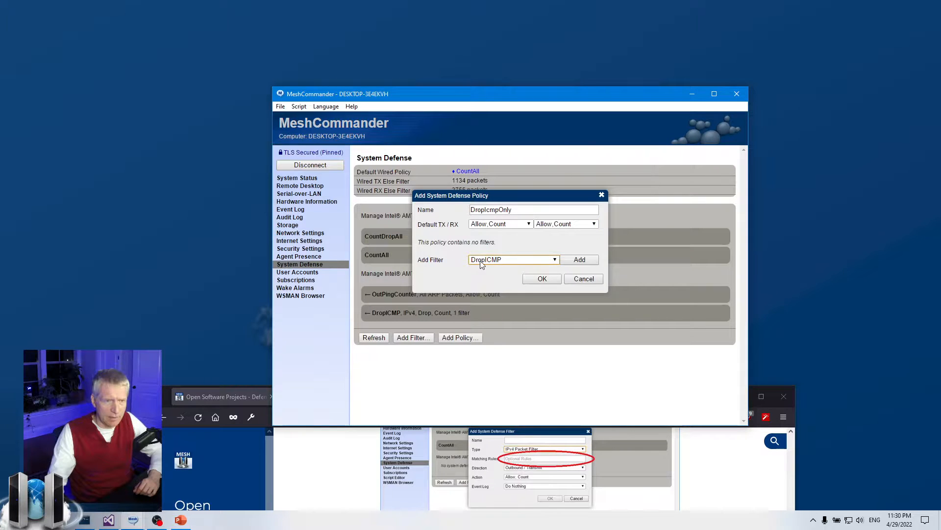
click(592, 263)
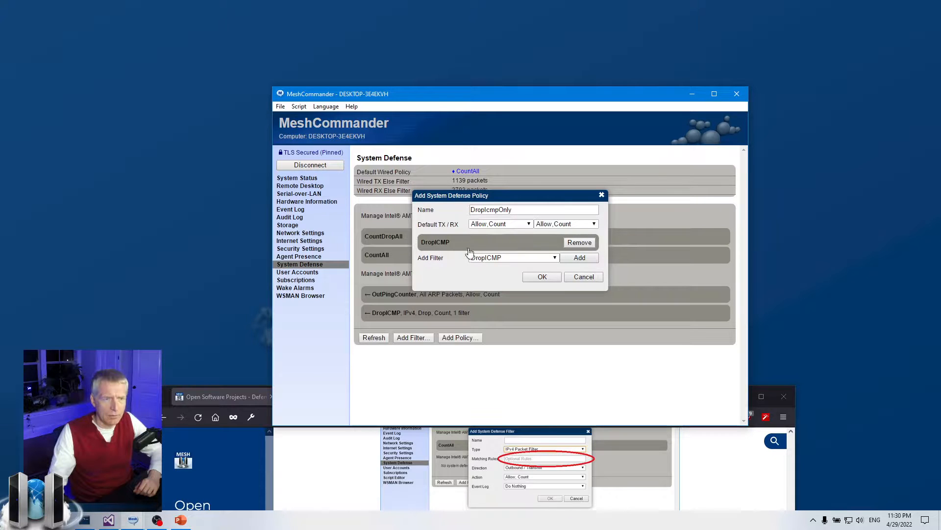
- Try OutPingCounter as a second filter in the policy and remove it again
click(504, 259)
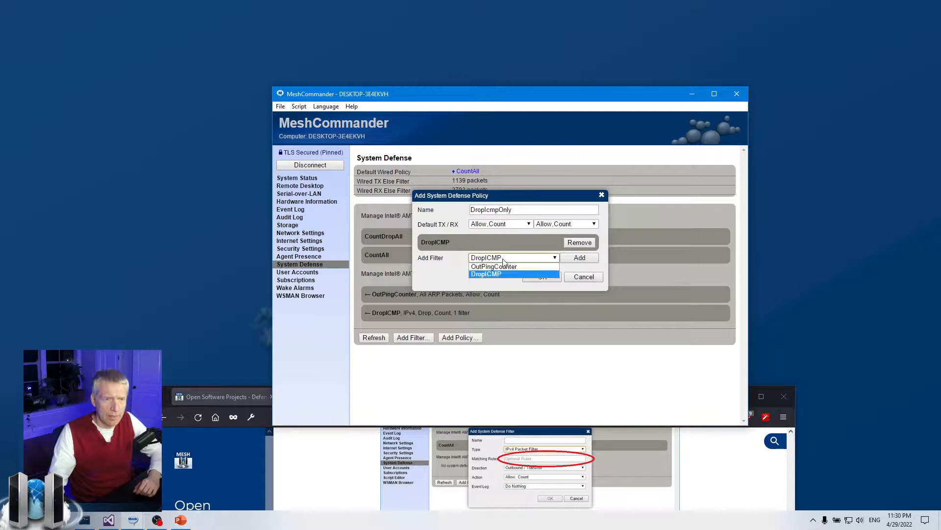
click(502, 271)
click(572, 259)
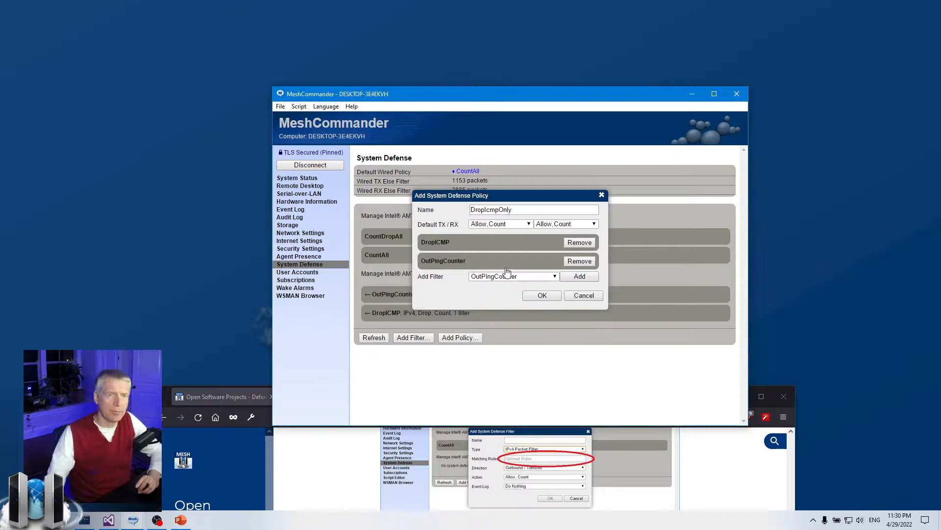
click(580, 261)
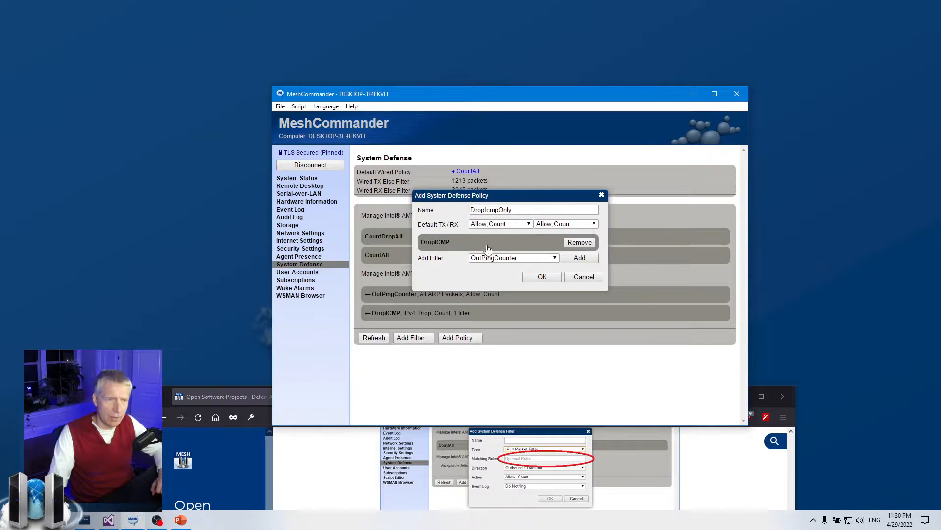
- Create the DropIcmpOnly policy and review its default actions and filter in the policy details
click(539, 277)
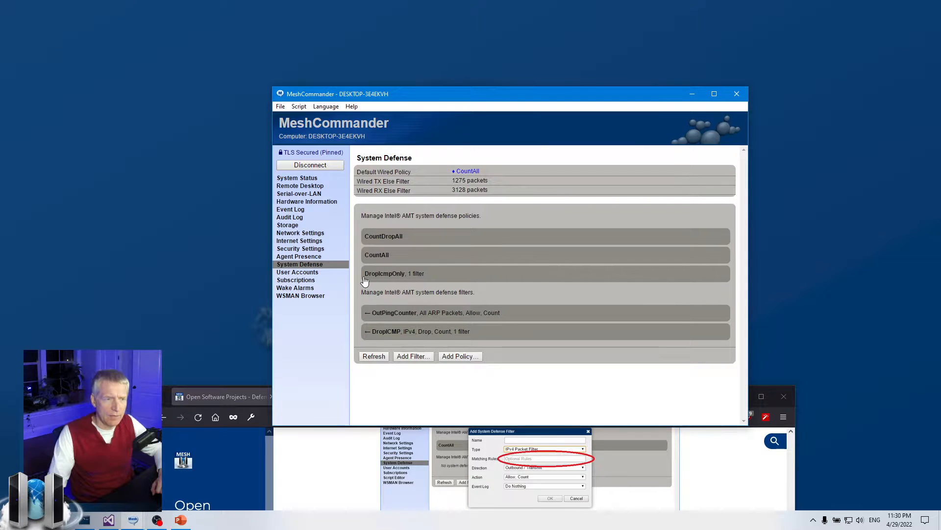
click(413, 276)
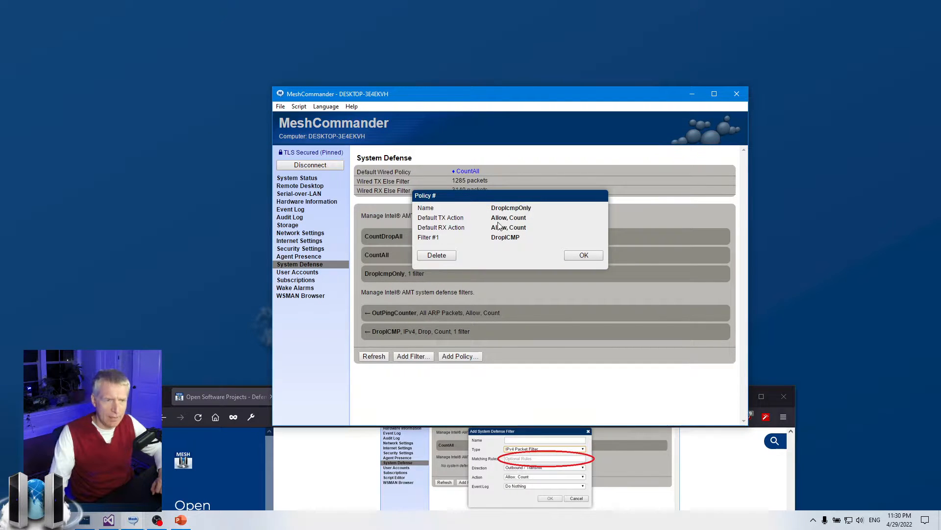
click(584, 255)
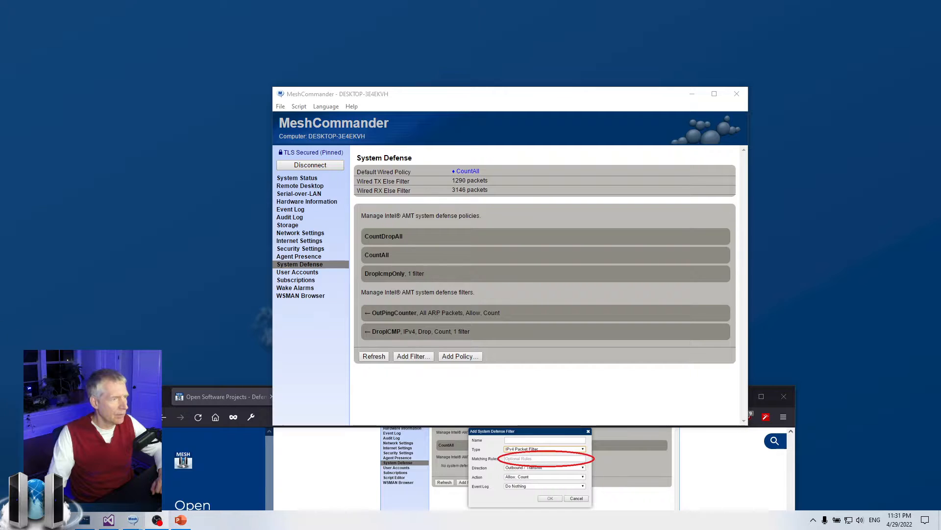
- Choose DropIcmpOnly as the default System Defense policy without applying it, and minimize the documentation browser
click(467, 171)
click(528, 210)
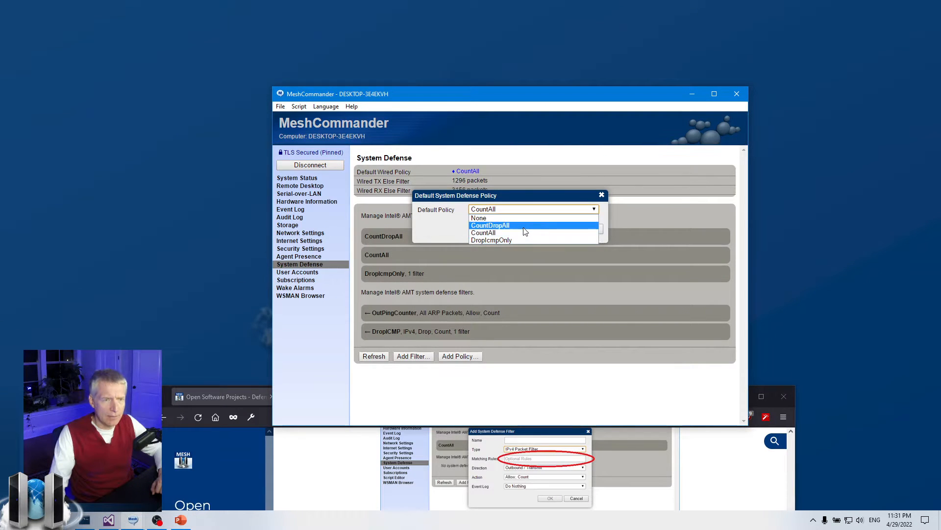
click(521, 239)
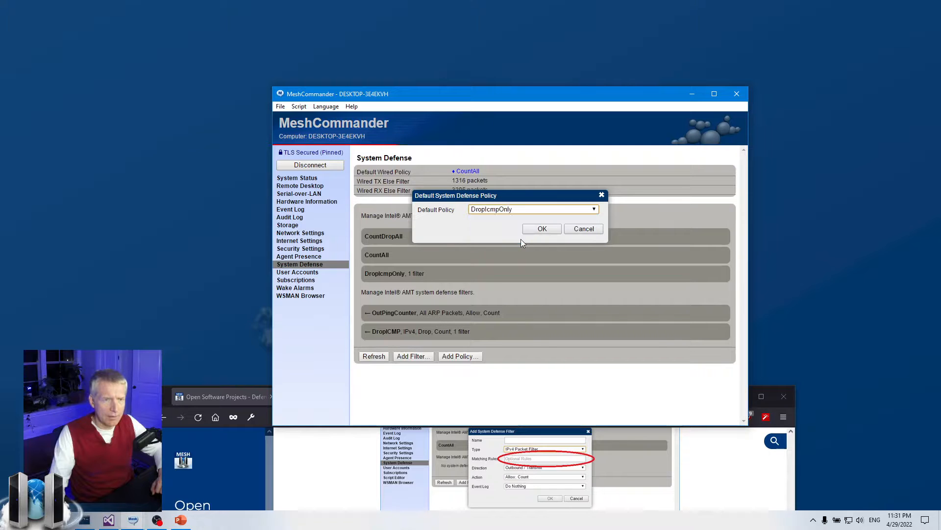
click(741, 467)
click(740, 395)
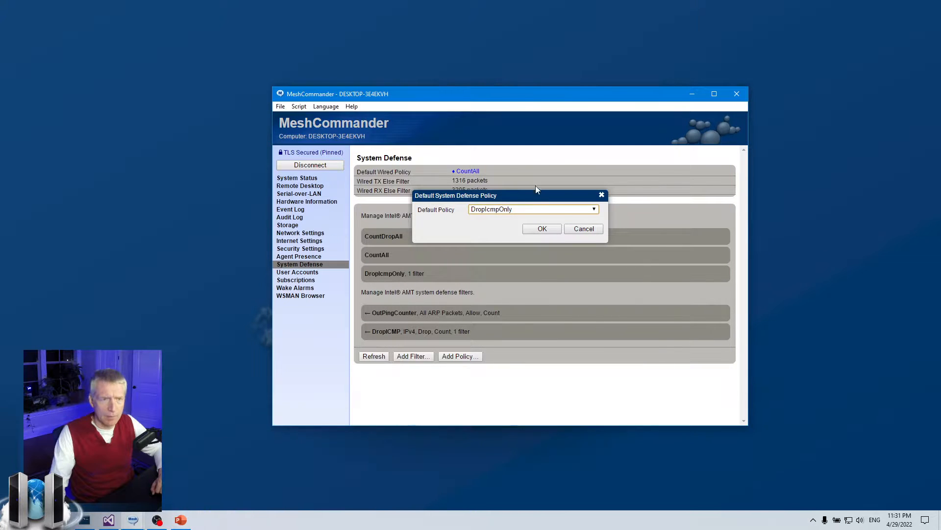
drag(495, 92, 509, 91)
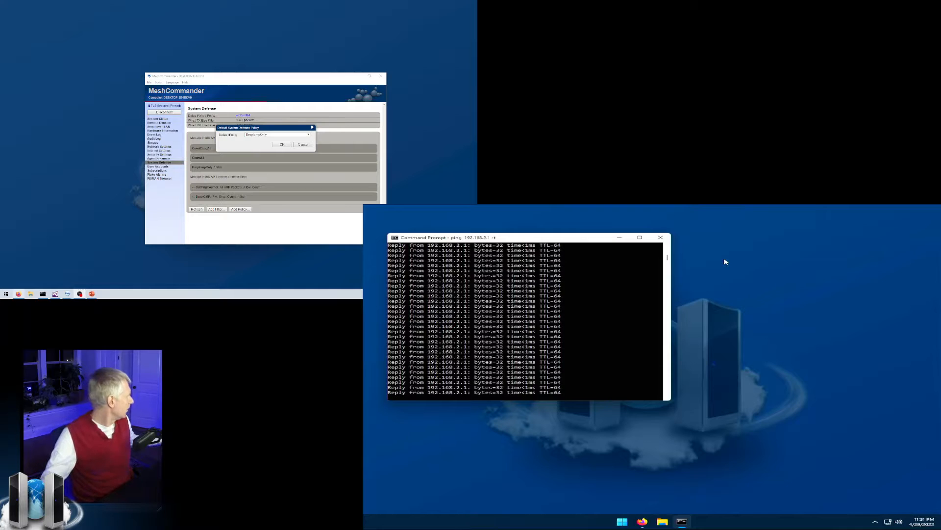
- Restart the continuous ping to 192.168.2.1 on the remote computer and bring up Firefox beside the Command Prompt
key(ctrl+c)
key(Up)
key(Return)
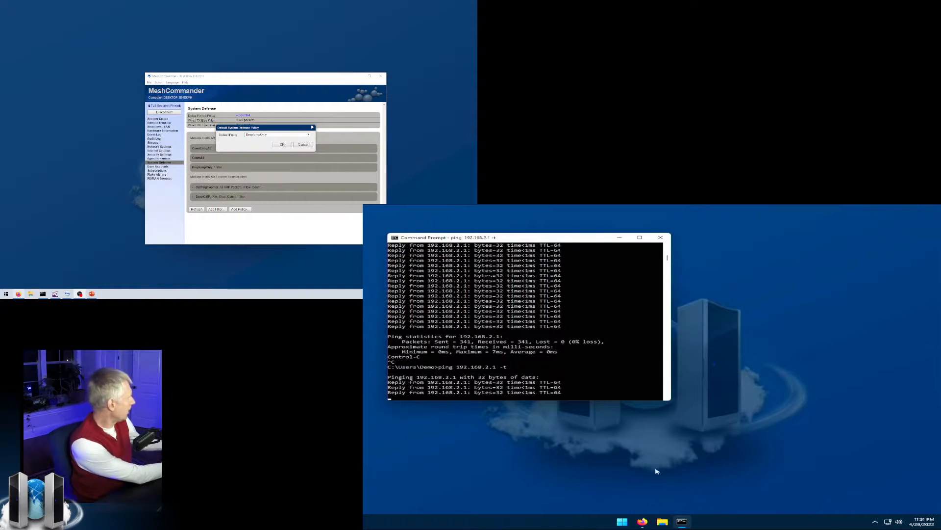
click(642, 522)
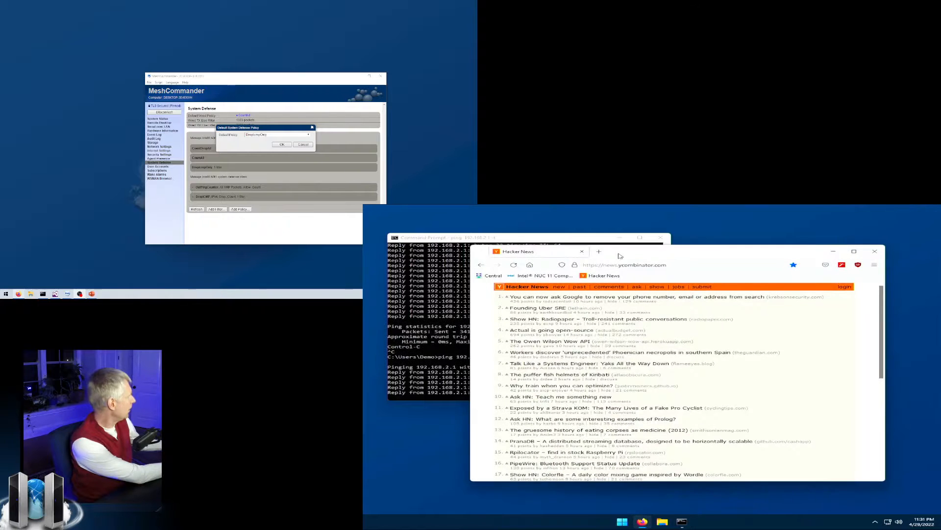
drag(621, 256, 671, 275)
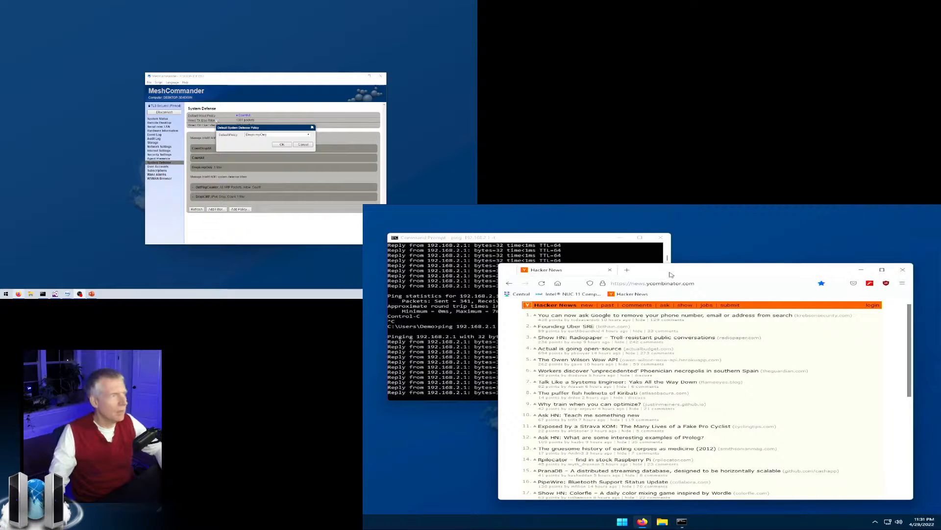
- Apply DropIcmpOnly as the default policy in MeshCommander and check the running ping on the remote computer
click(282, 144)
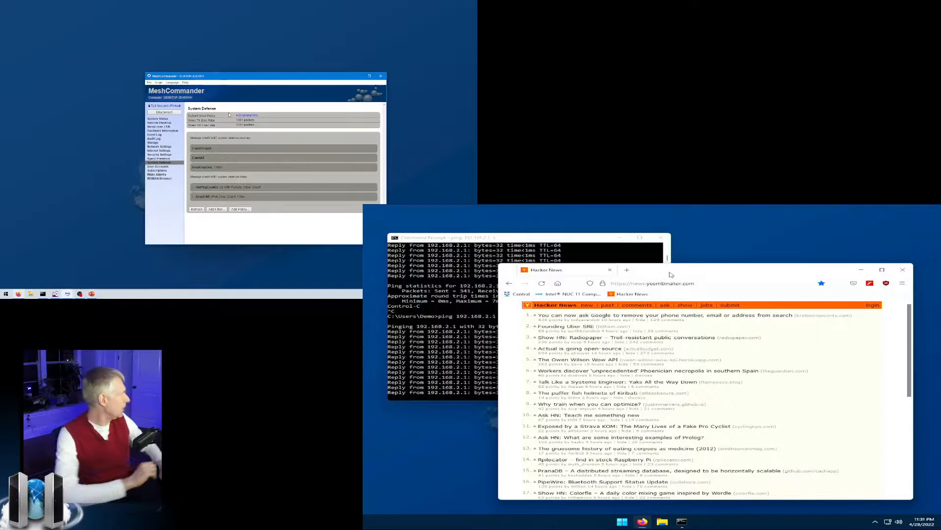
click(441, 391)
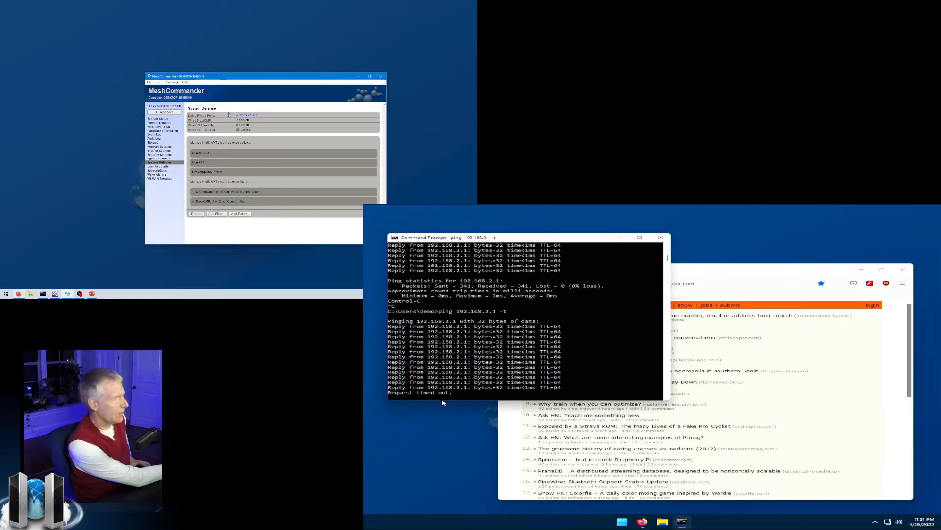
- Reload Hacker News and load duckduckgo.com in Firefox on the remote computer to test web access
click(901, 411)
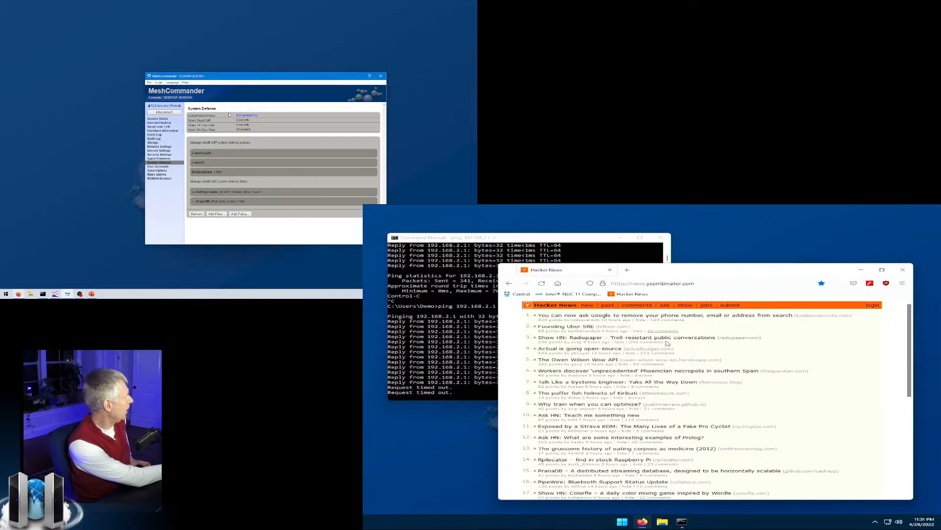
click(542, 283)
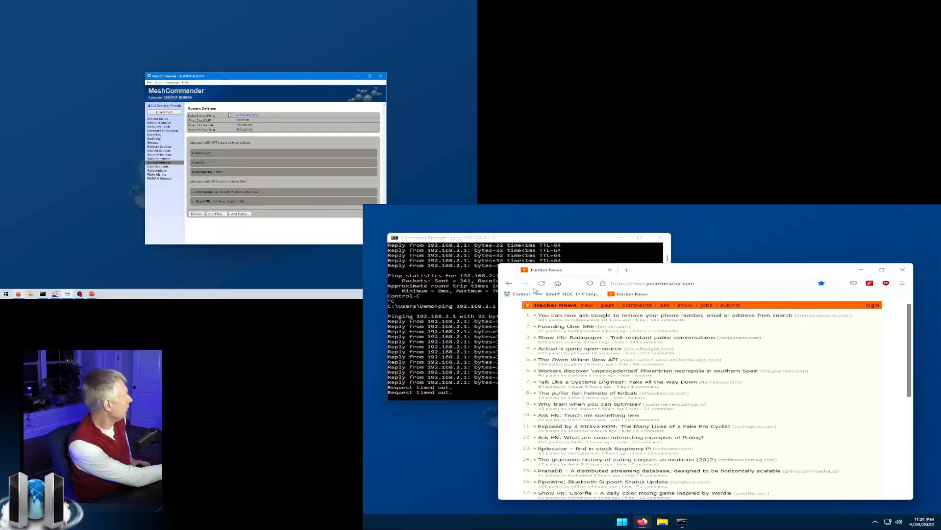
click(662, 283)
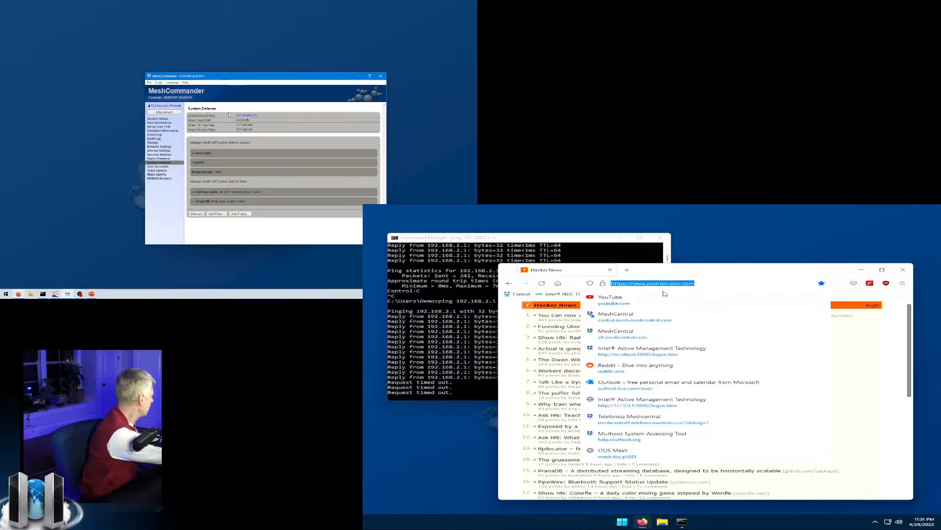
text(duckduckg)
key(Return)
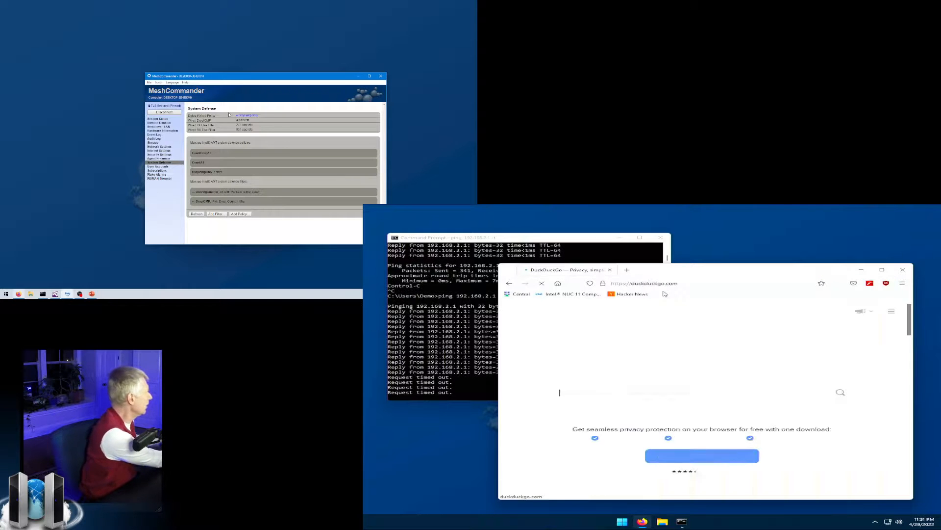